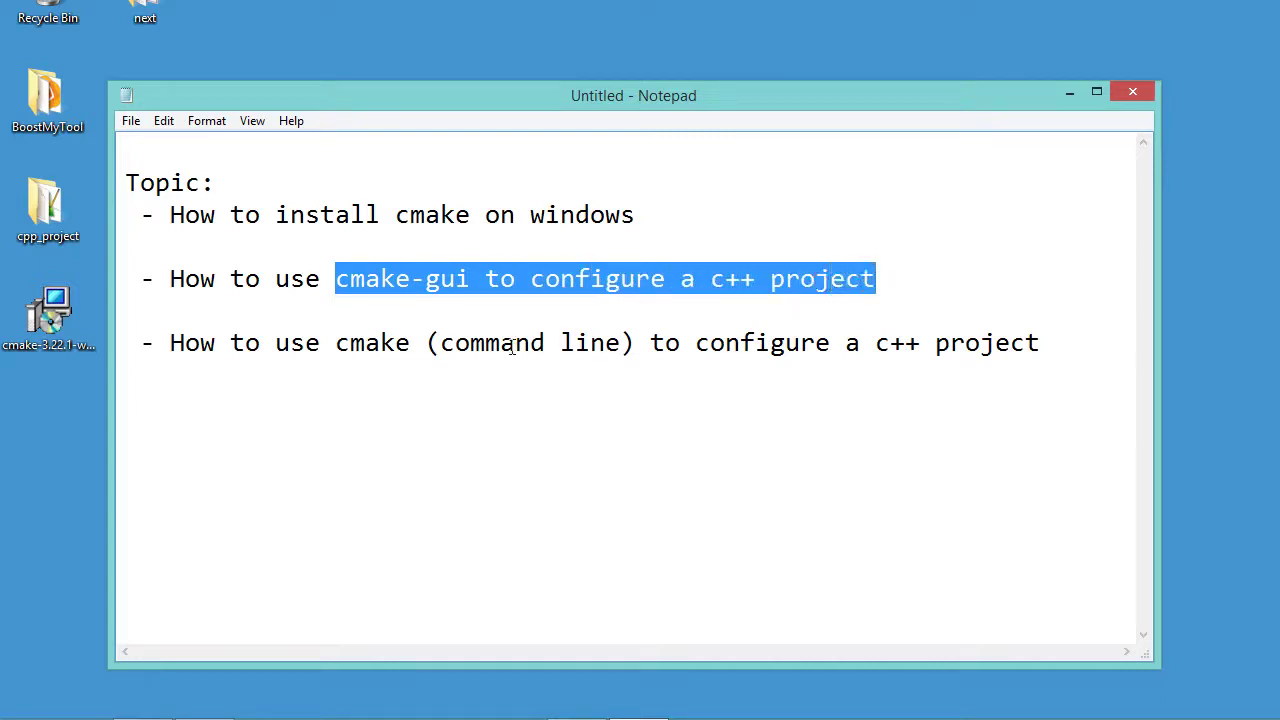
- Put the Notepad topic list out of the way, switch to Firefox and search Google for cmake
drag(337, 344, 408, 343)
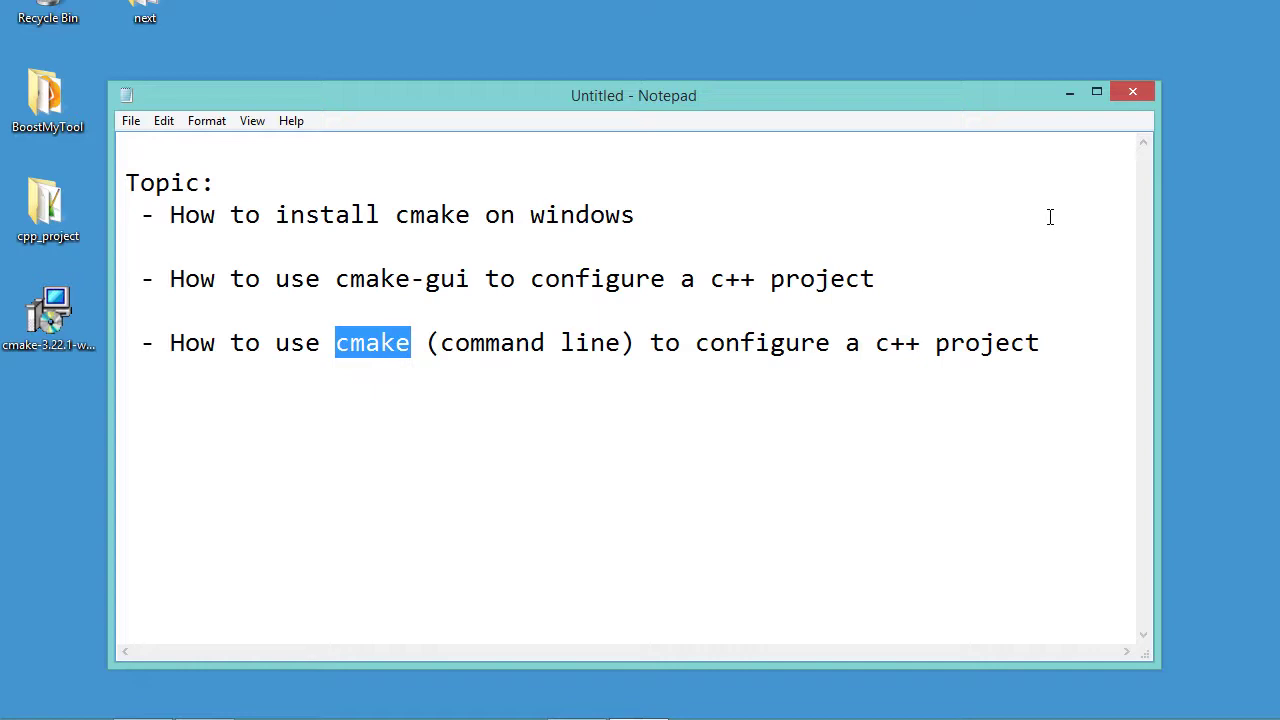
click(1069, 93)
mouse_move(257, 712)
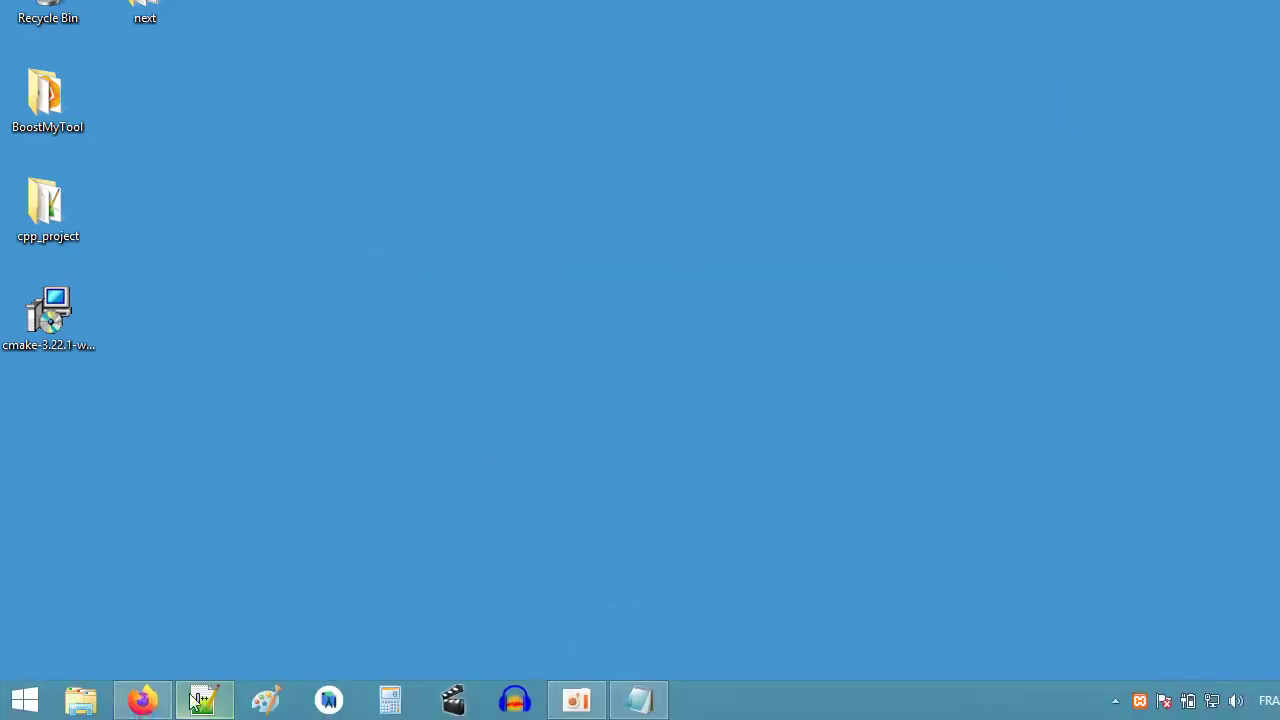
click(142, 703)
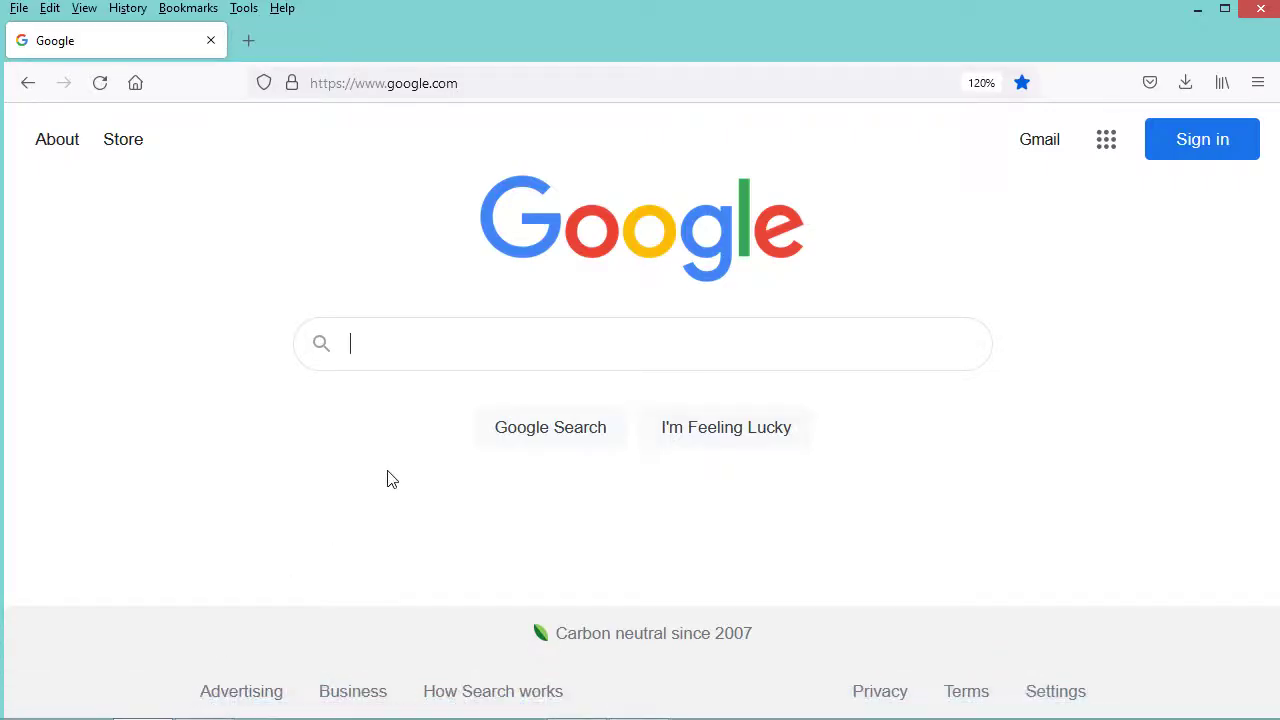
text(cmake)
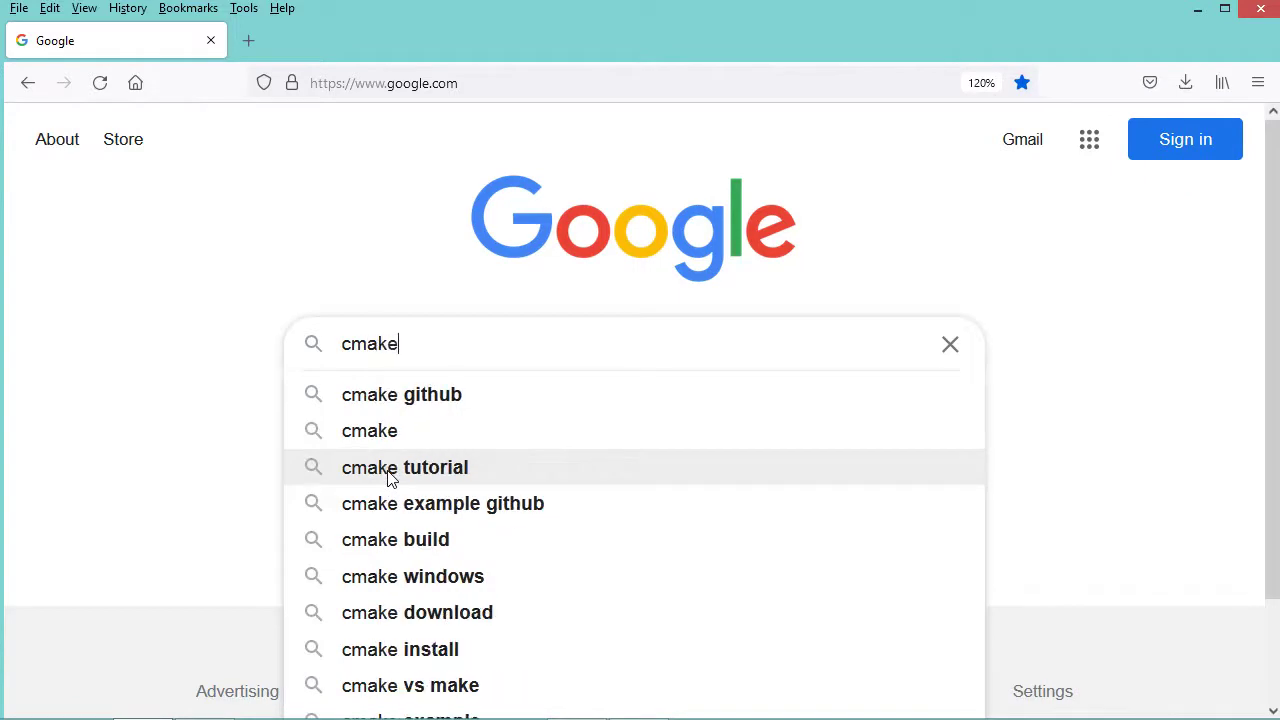
key(Return)
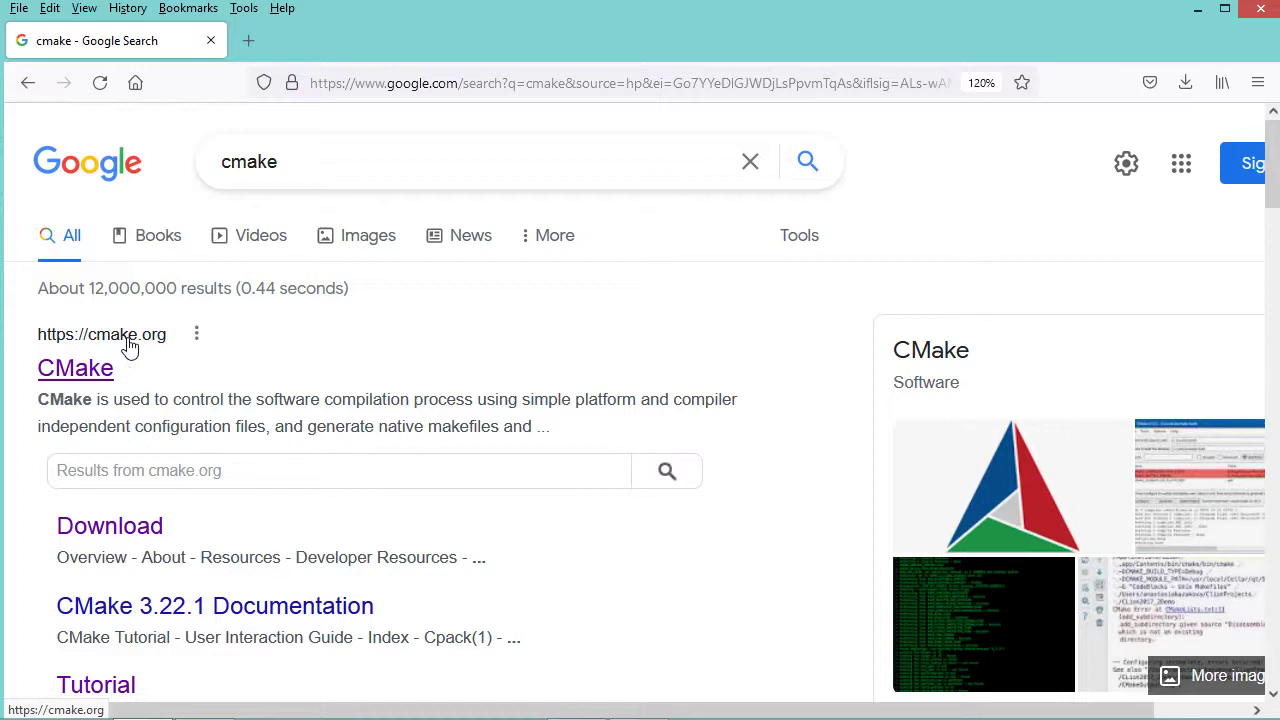
- Open the CMake website's download page and find the binary distributions of the latest release
click(62, 380)
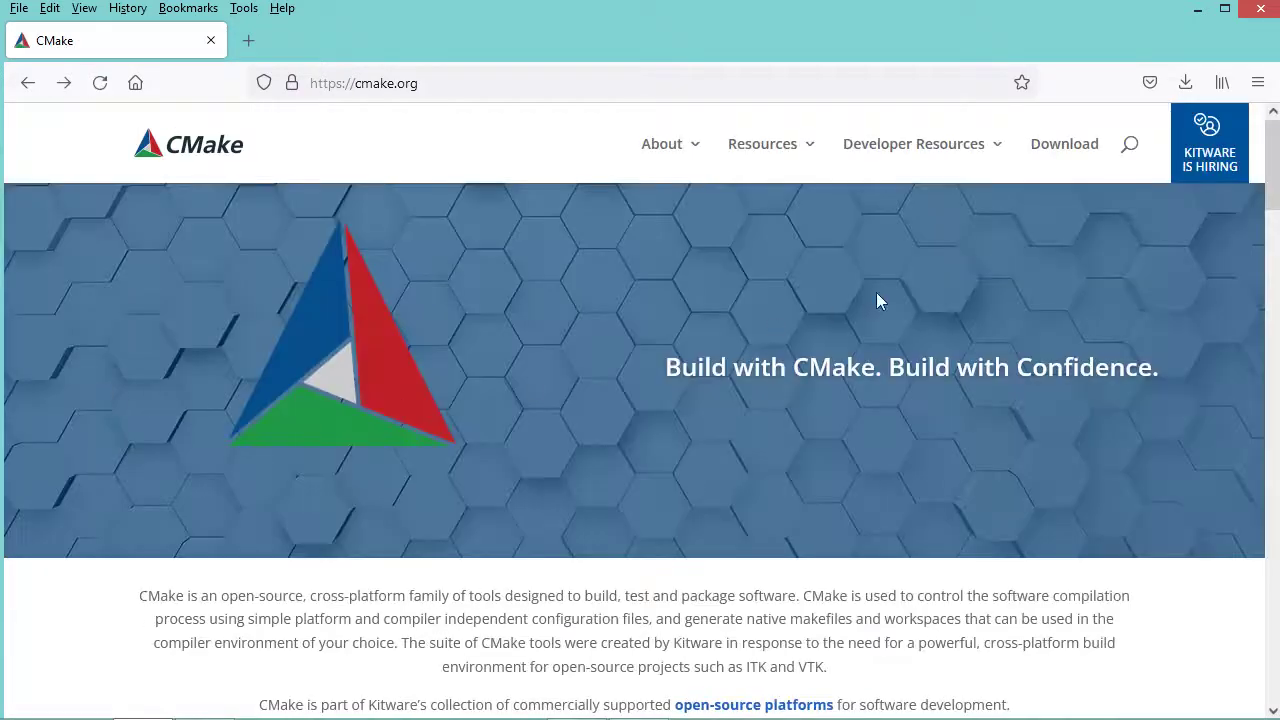
click(1076, 148)
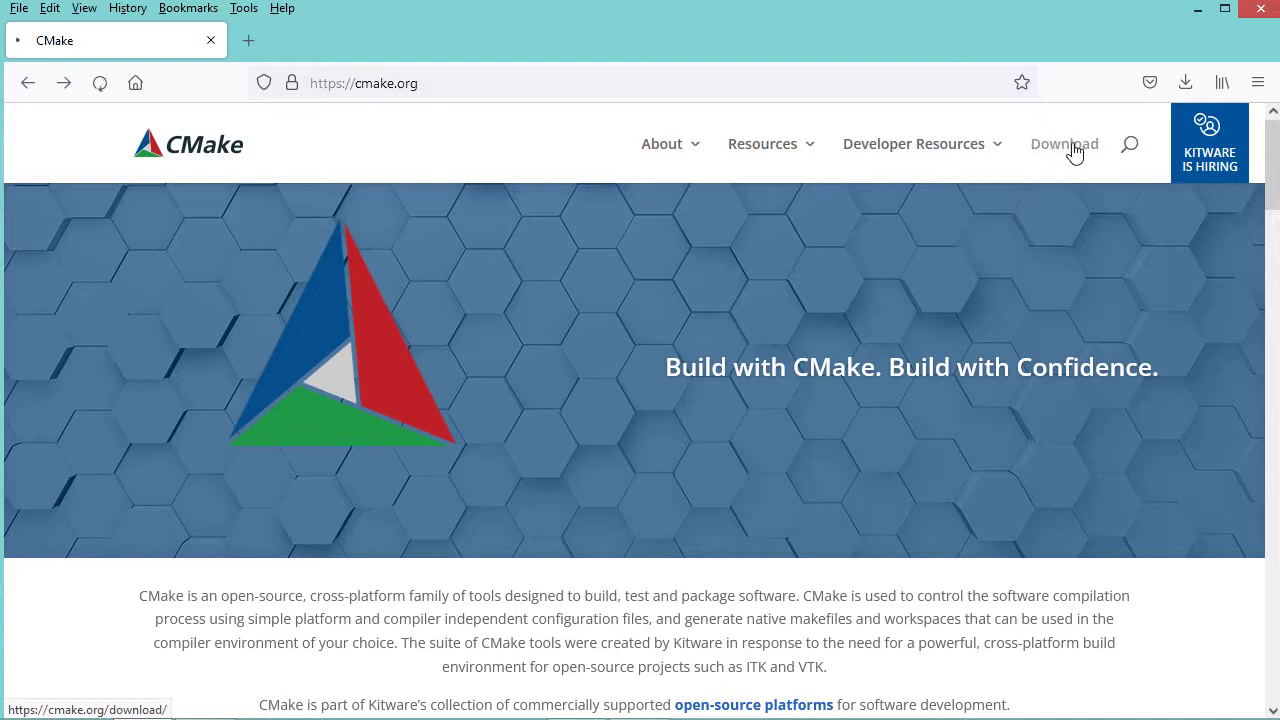
scroll(103, 480, down, 6)
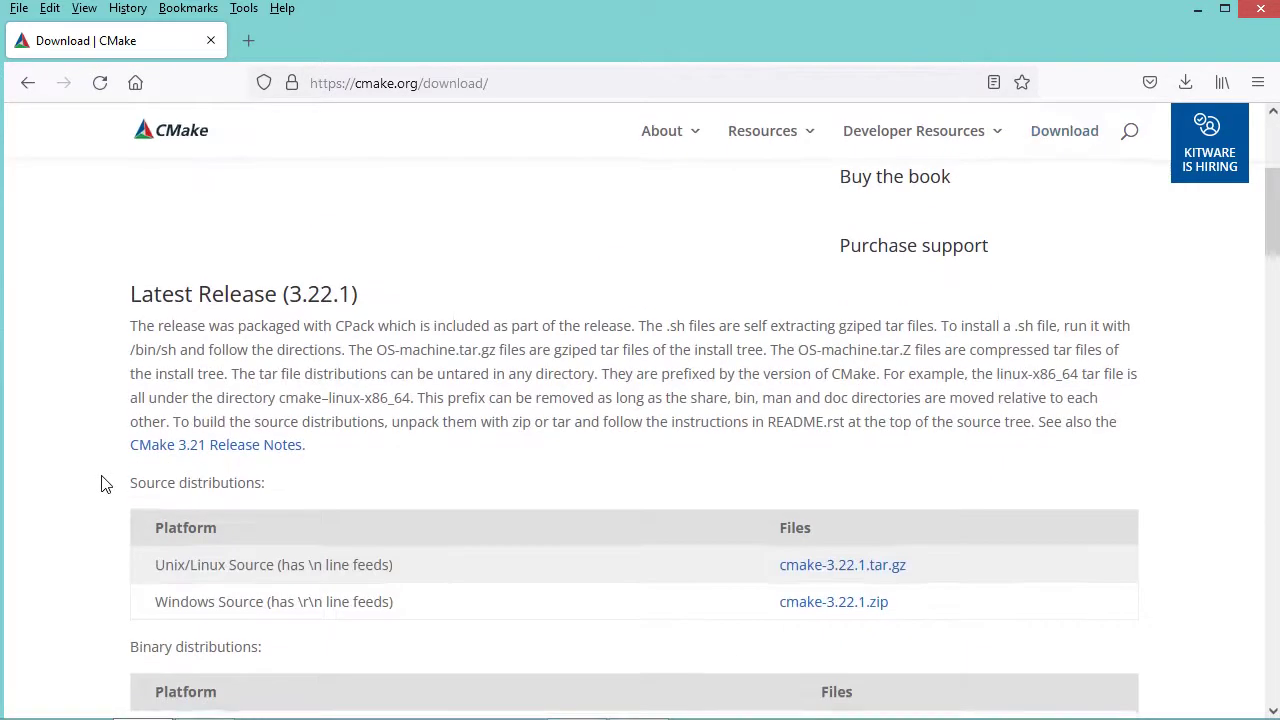
scroll(105, 482, down, 2)
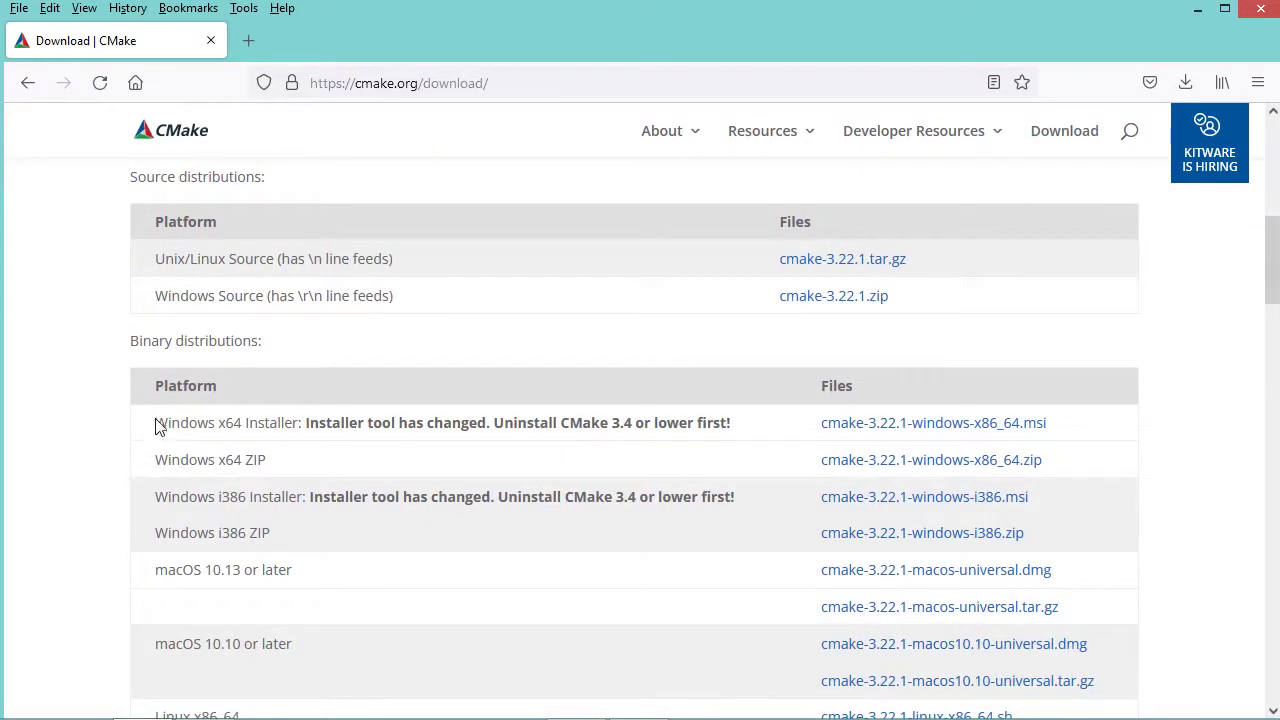
- Request the Windows x64 installer cmake-3.22.1-windows-x86_64.msi and cancel saving the file
drag(157, 422, 300, 423)
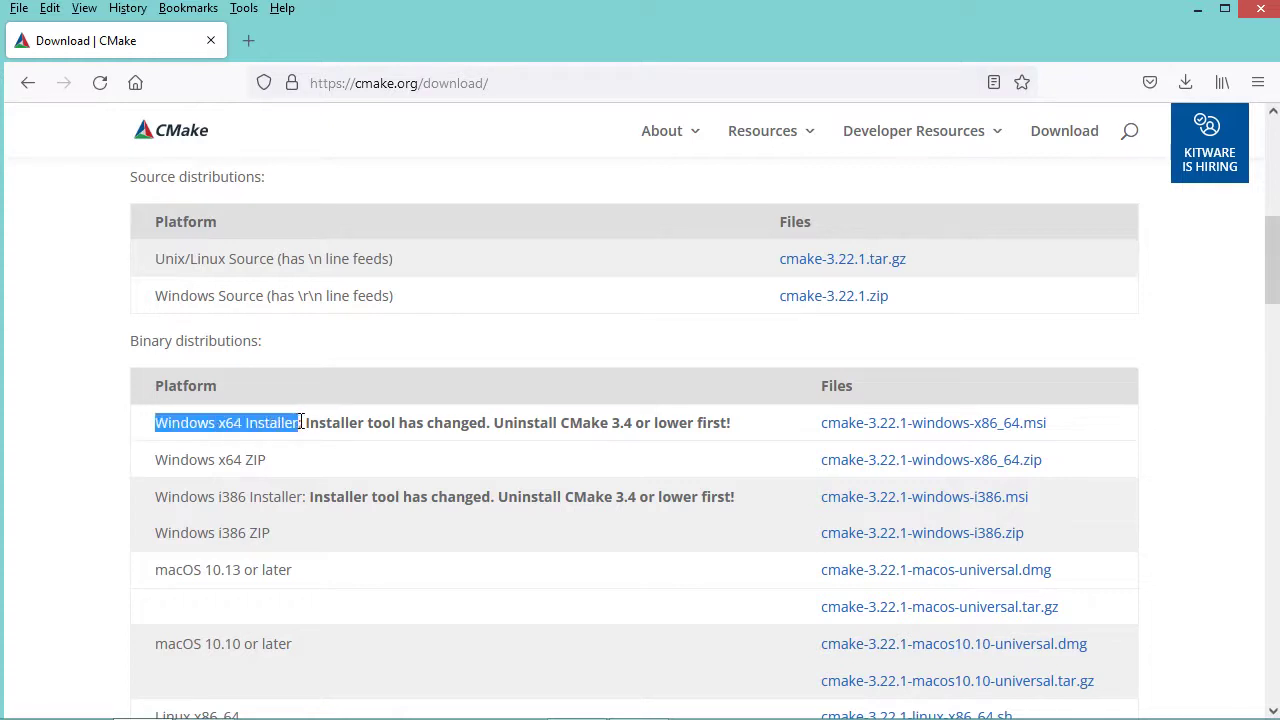
click(960, 430)
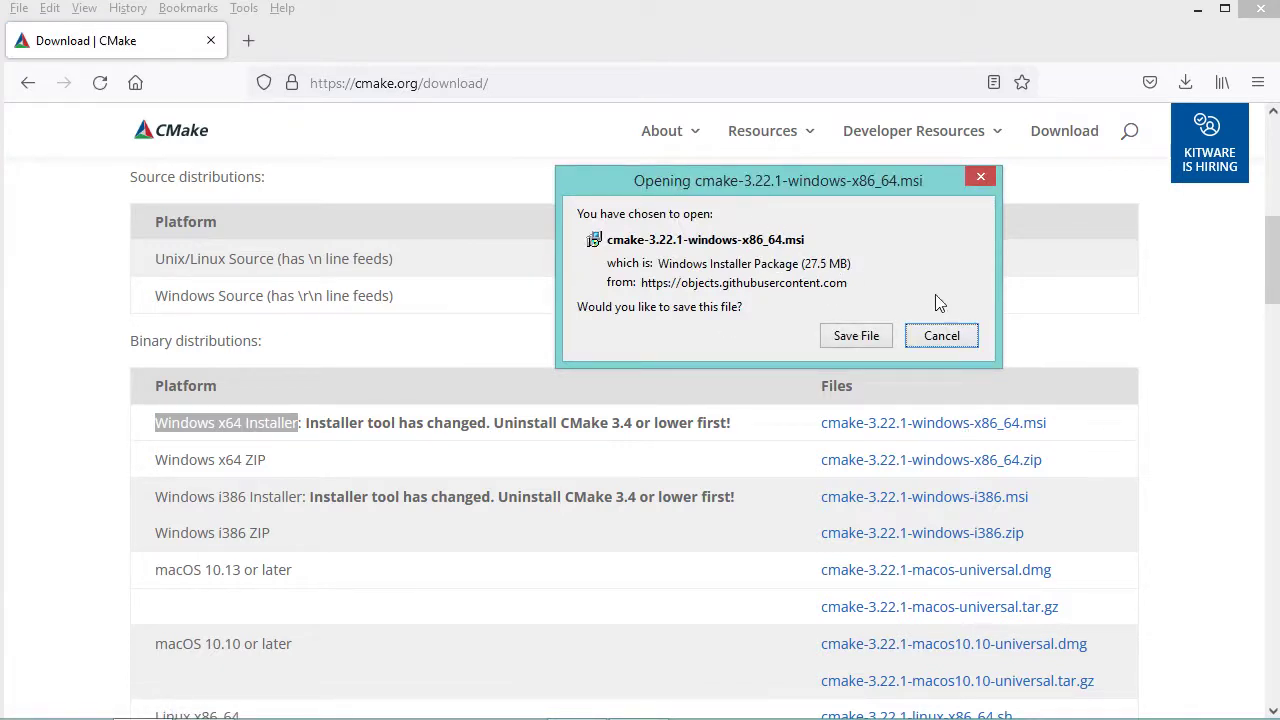
click(950, 341)
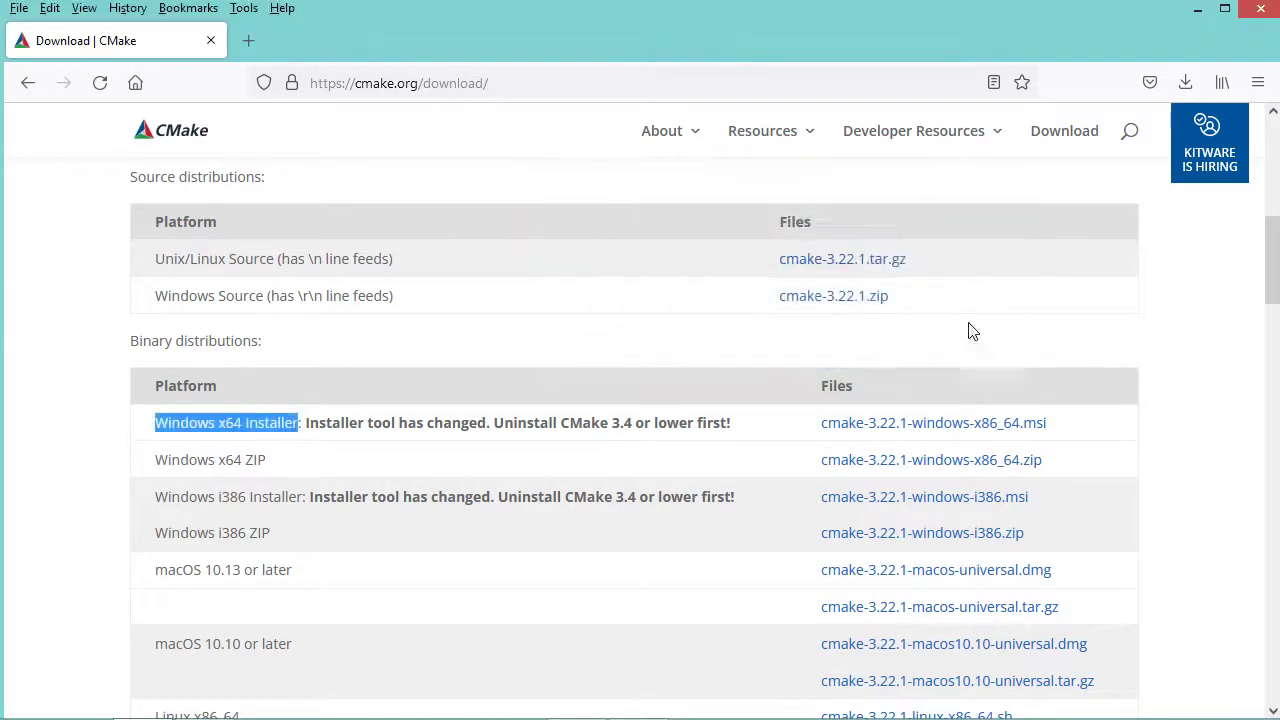
- Run the CMake 3.22.1 installer stored on the desktop and accept its license agreement
click(1198, 8)
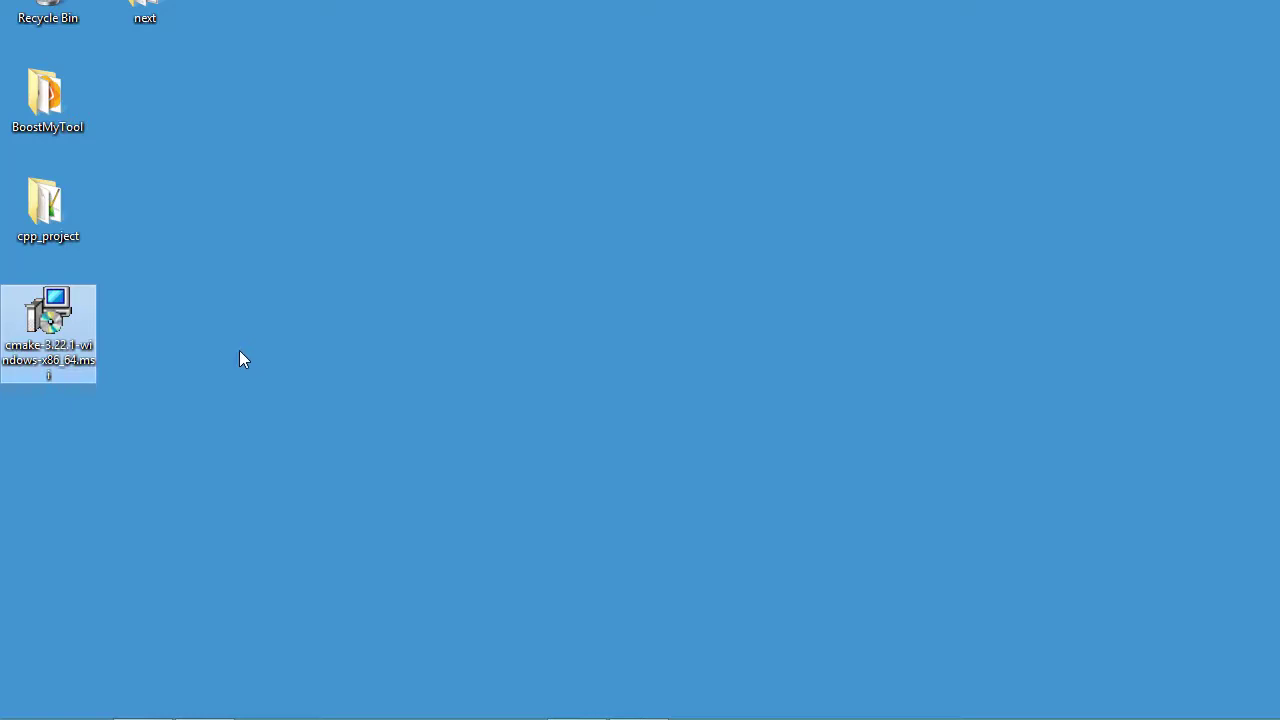
double_click(50, 328)
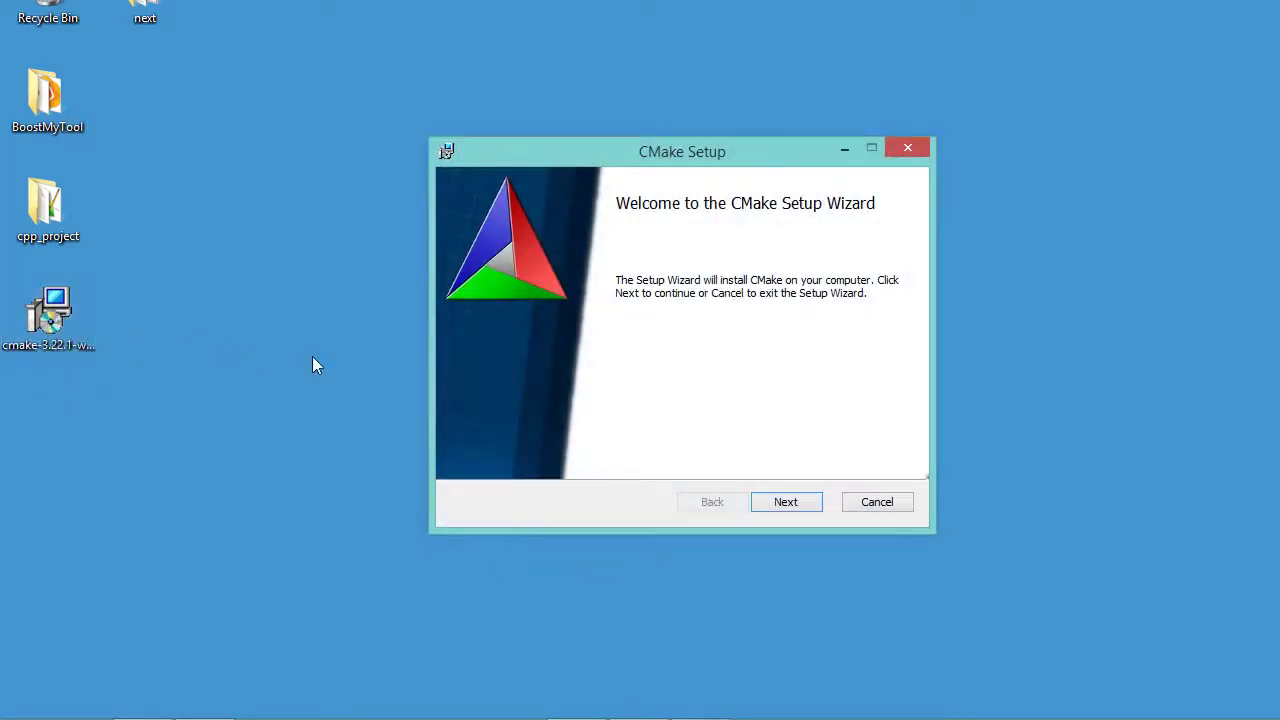
click(789, 502)
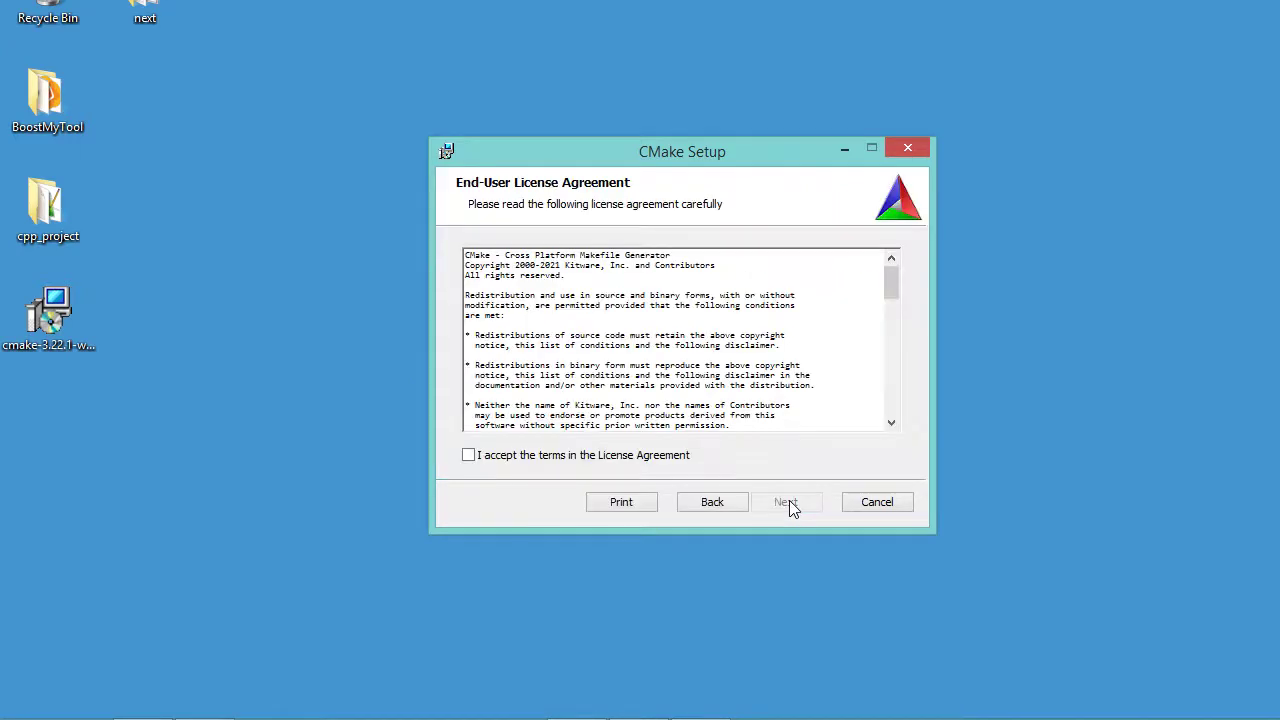
click(469, 456)
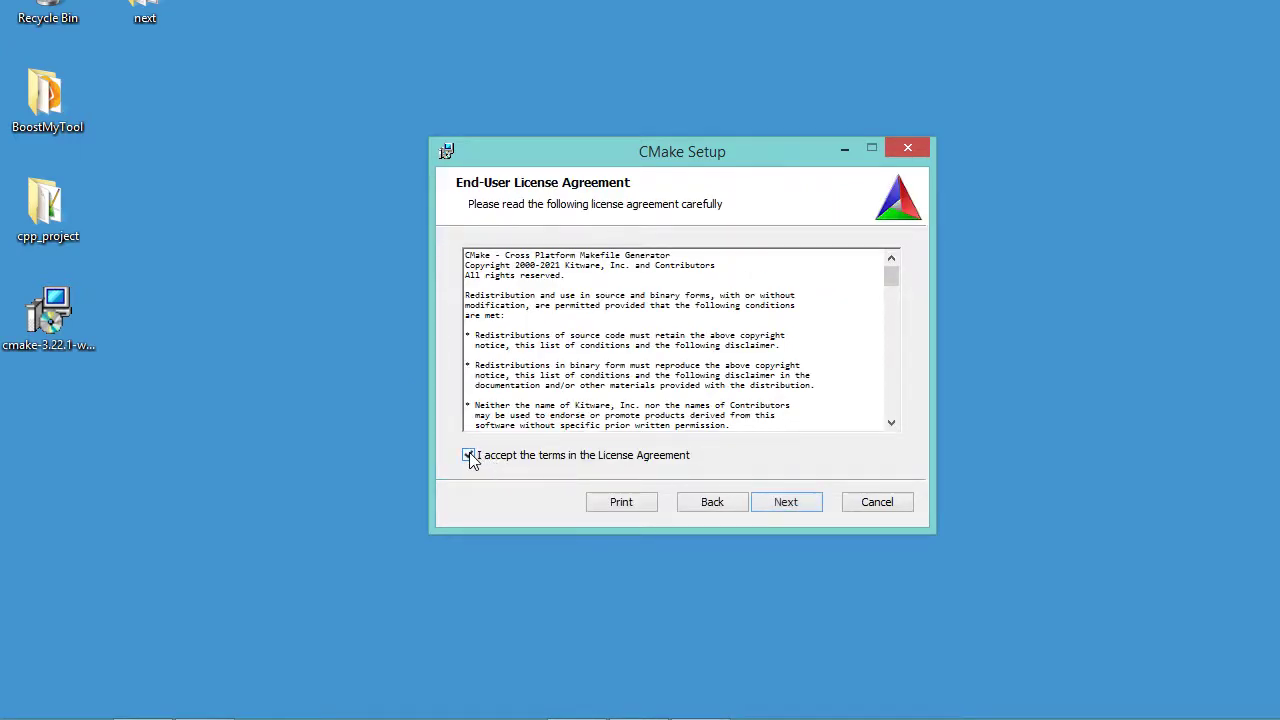
- Install CMake to C:\Program Files\CMake\ with a desktop icon and without adding it to the system PATH, and finish the setup
click(800, 506)
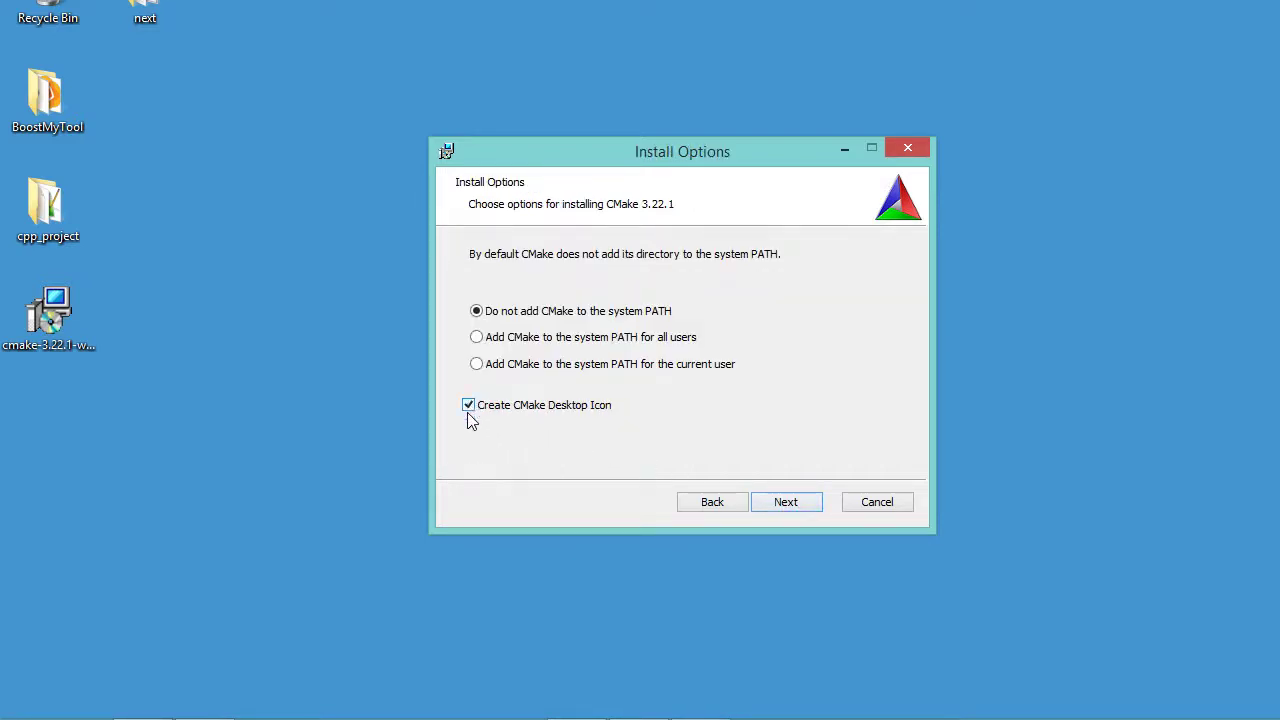
click(789, 508)
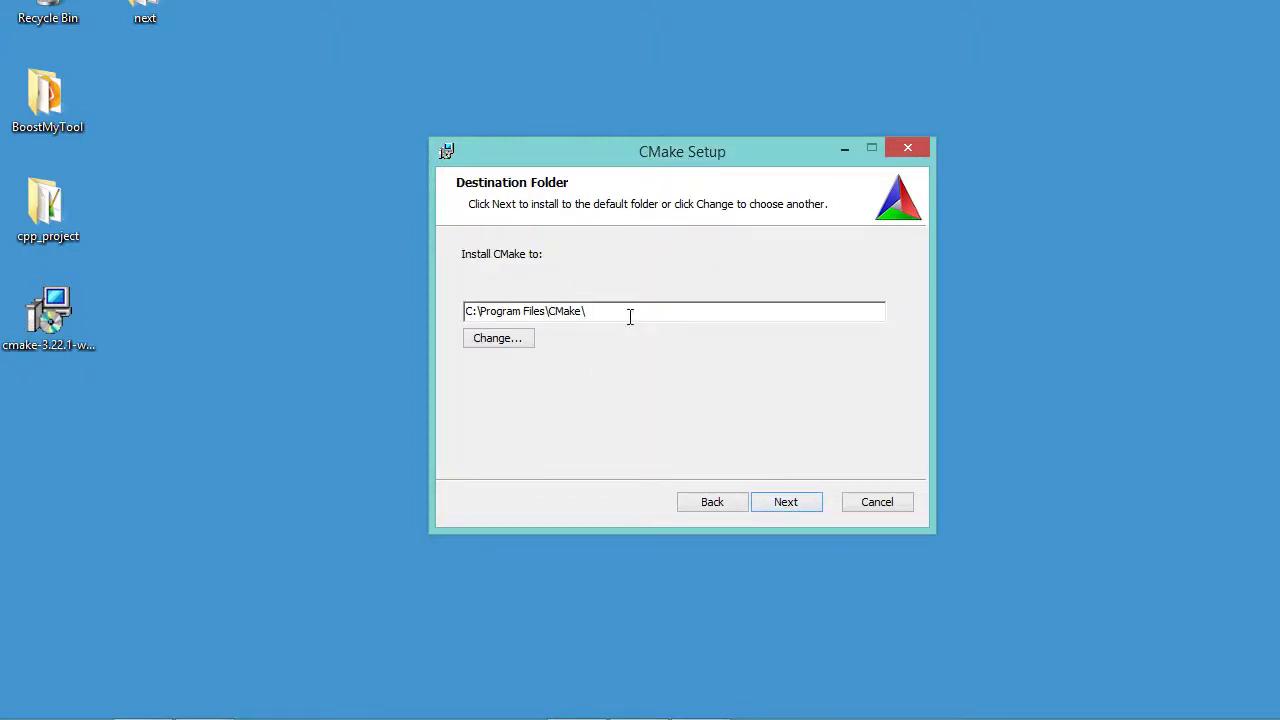
click(791, 502)
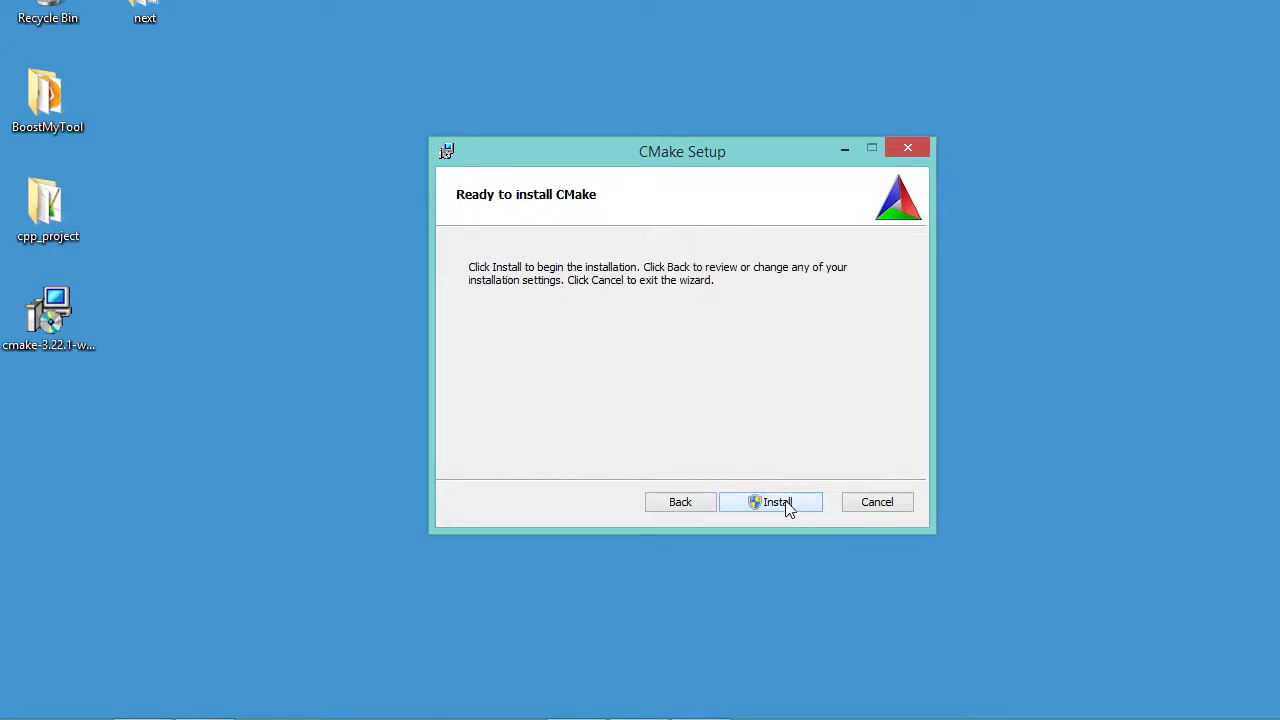
click(786, 504)
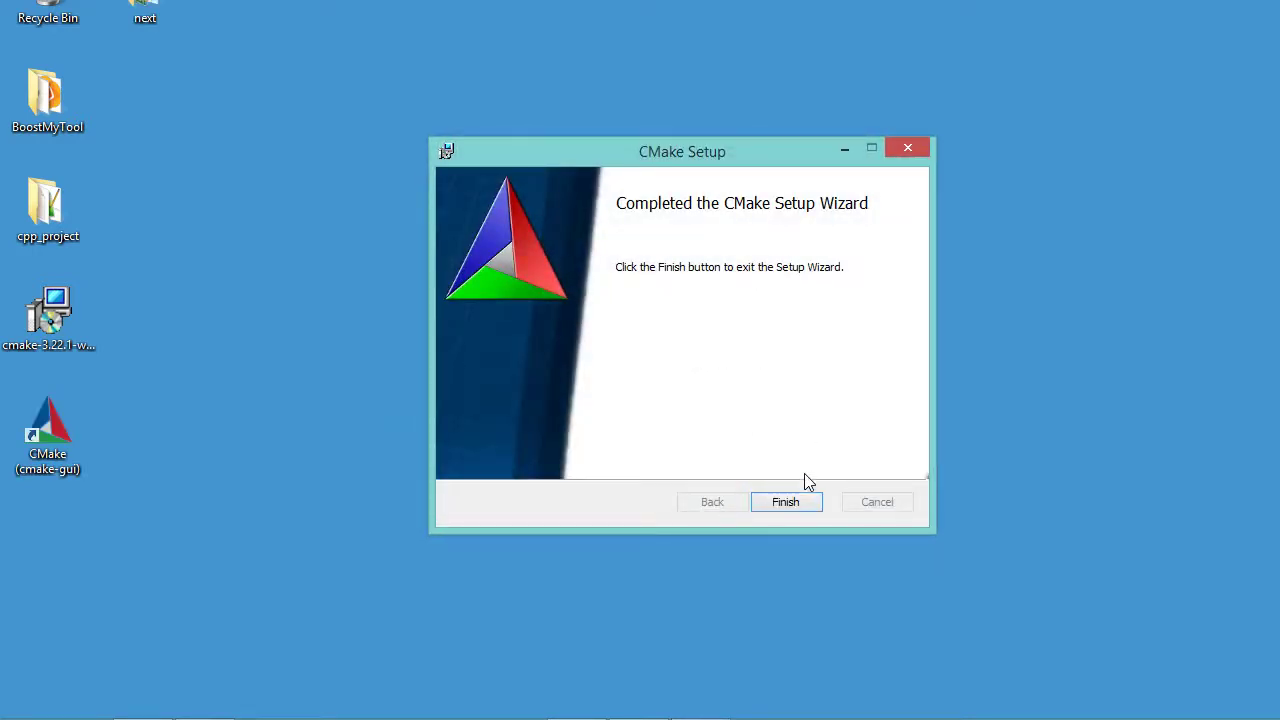
click(794, 503)
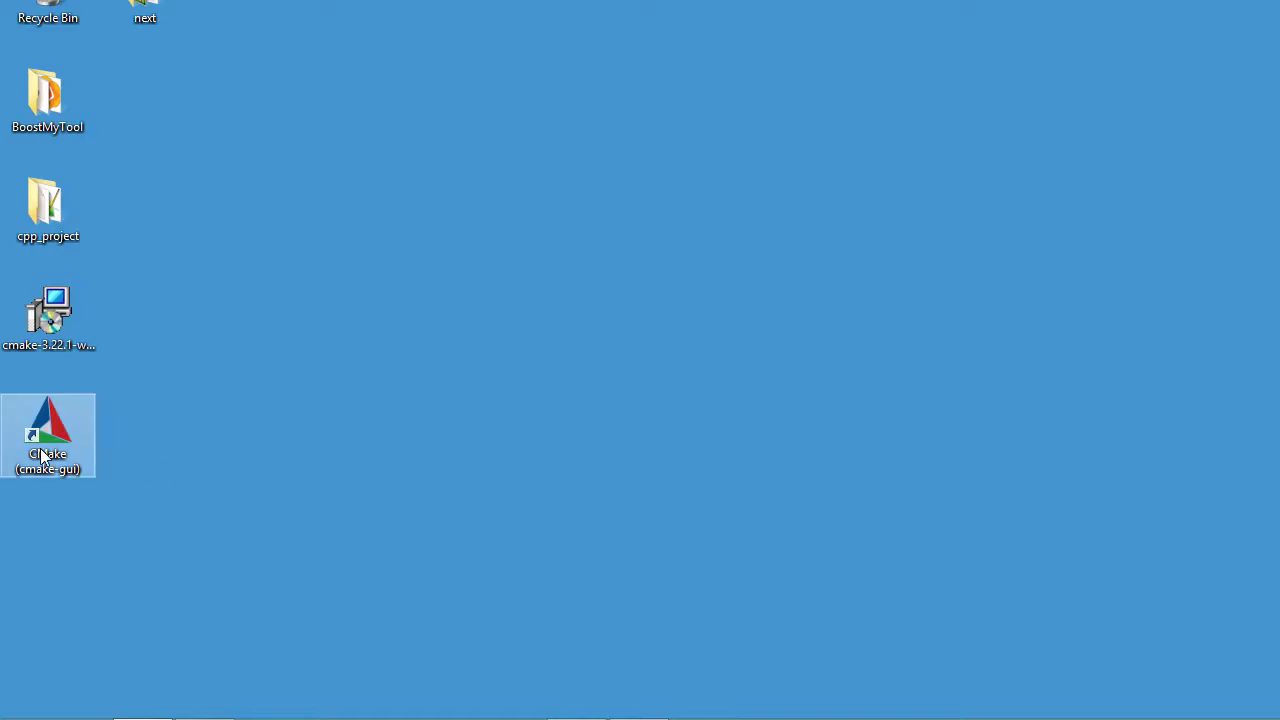
- Open CMake's bin folder inside Program Files on drive C in File Explorer
click(42, 452)
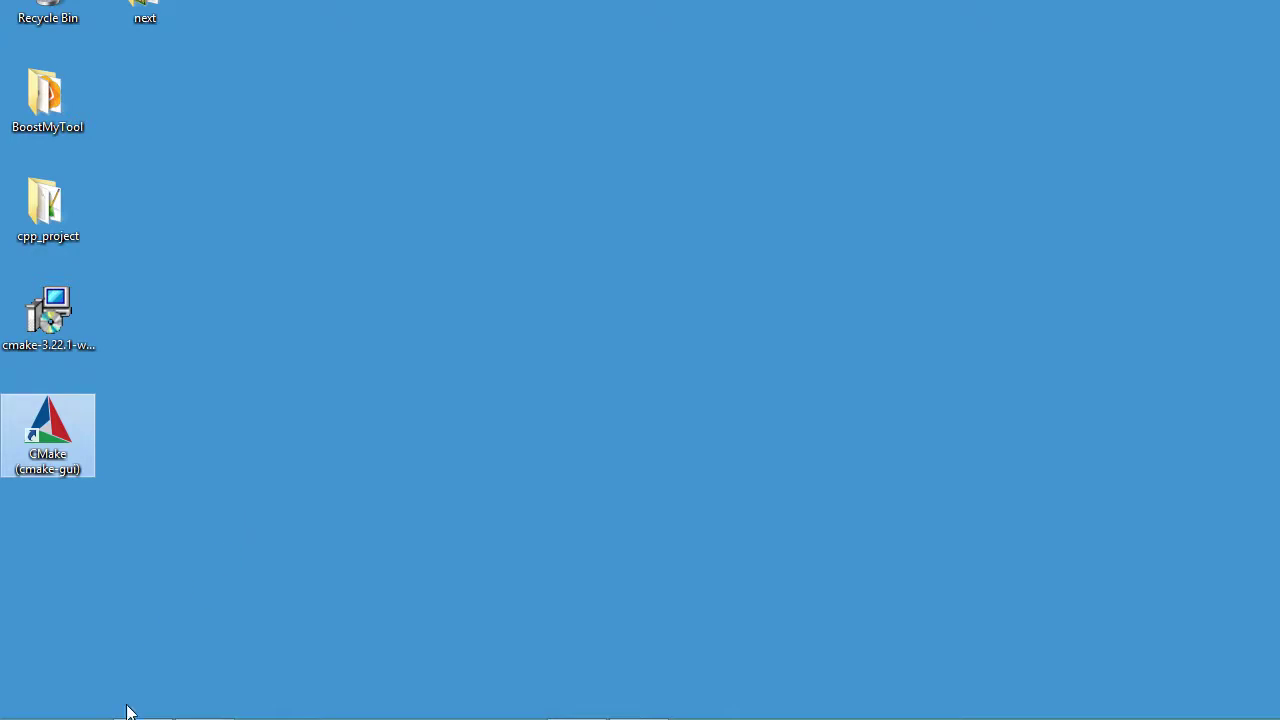
mouse_move(127, 712)
click(81, 708)
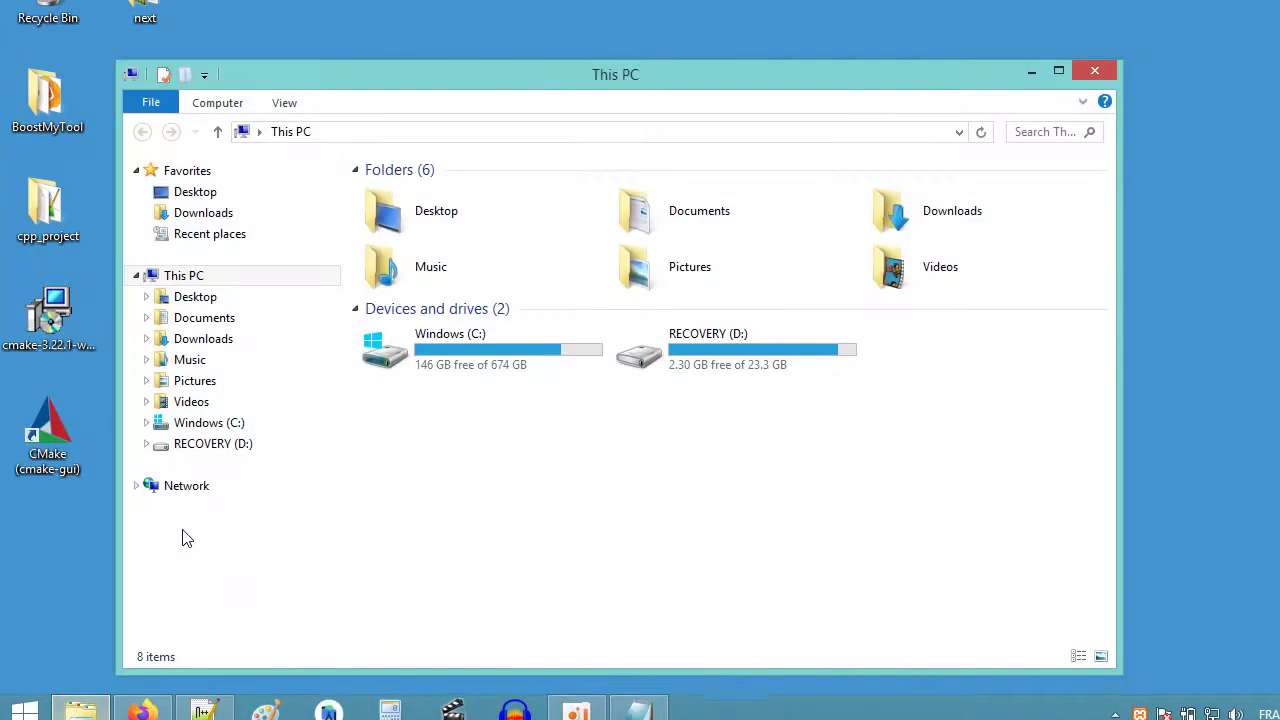
double_click(412, 363)
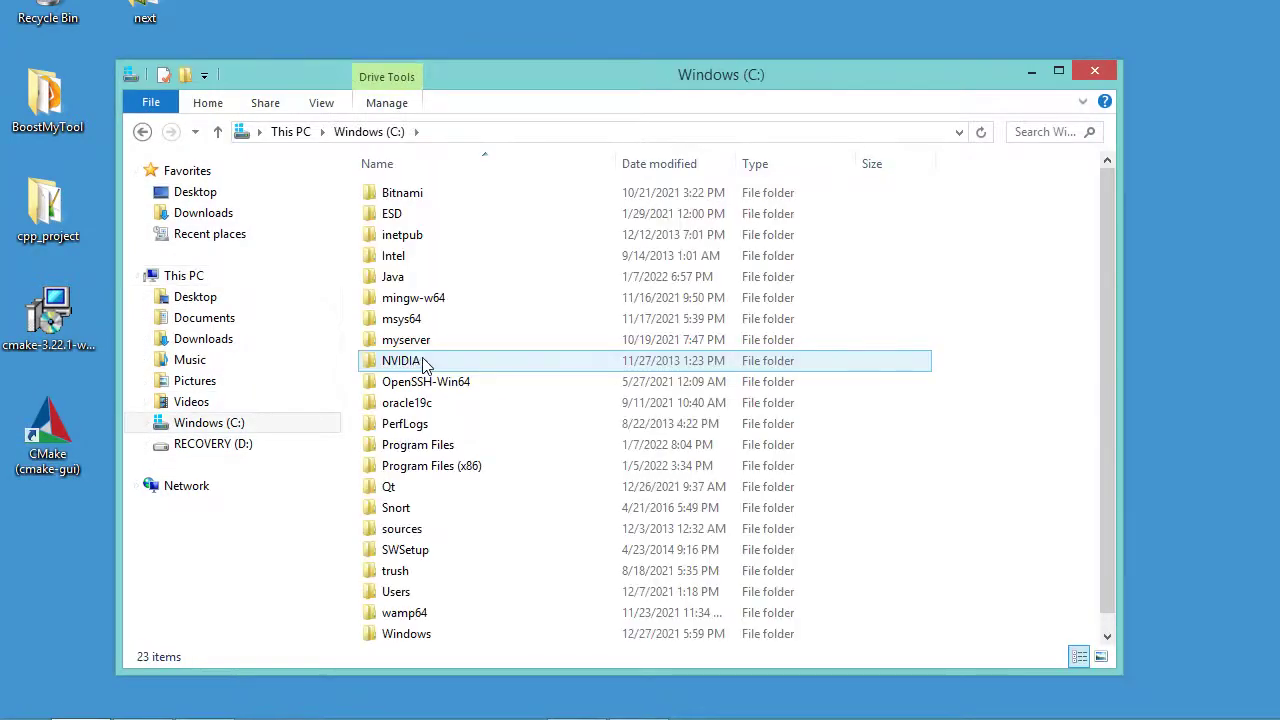
double_click(428, 452)
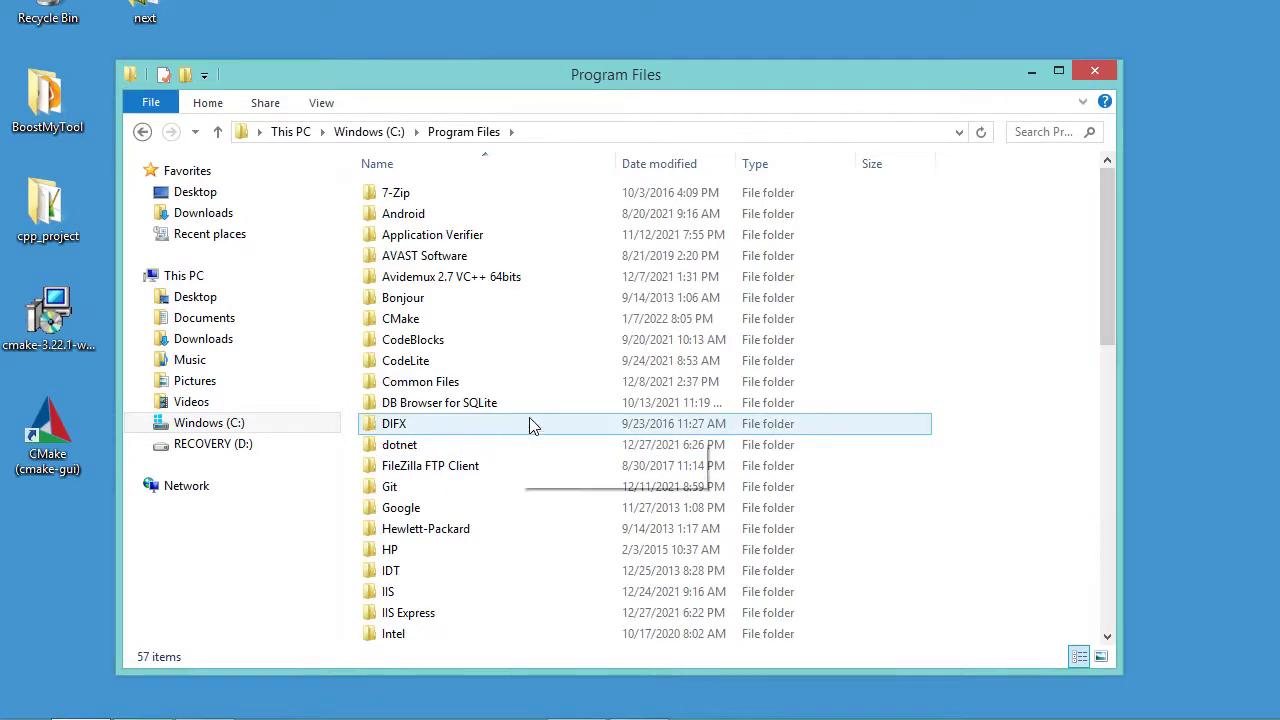
click(405, 326)
double_click(405, 326)
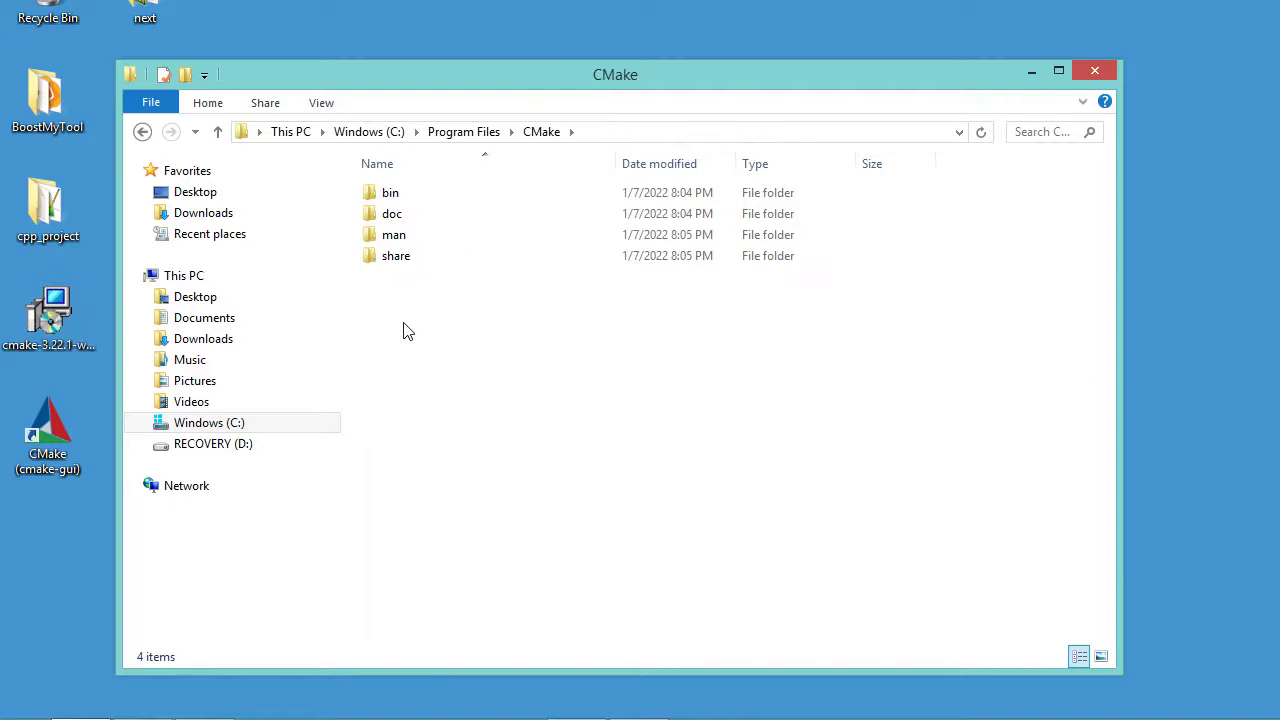
double_click(392, 194)
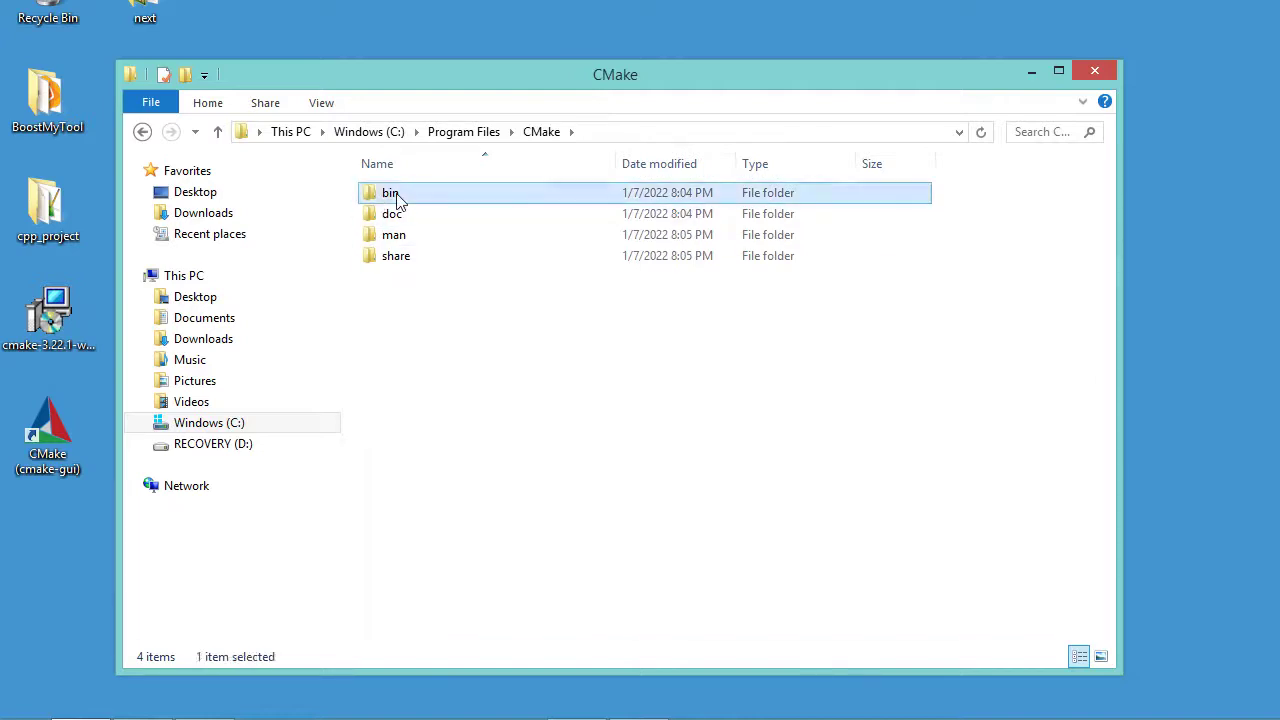
- Copy the full folder path C:\Program Files\CMake\bin and close the File Explorer window
click(636, 136)
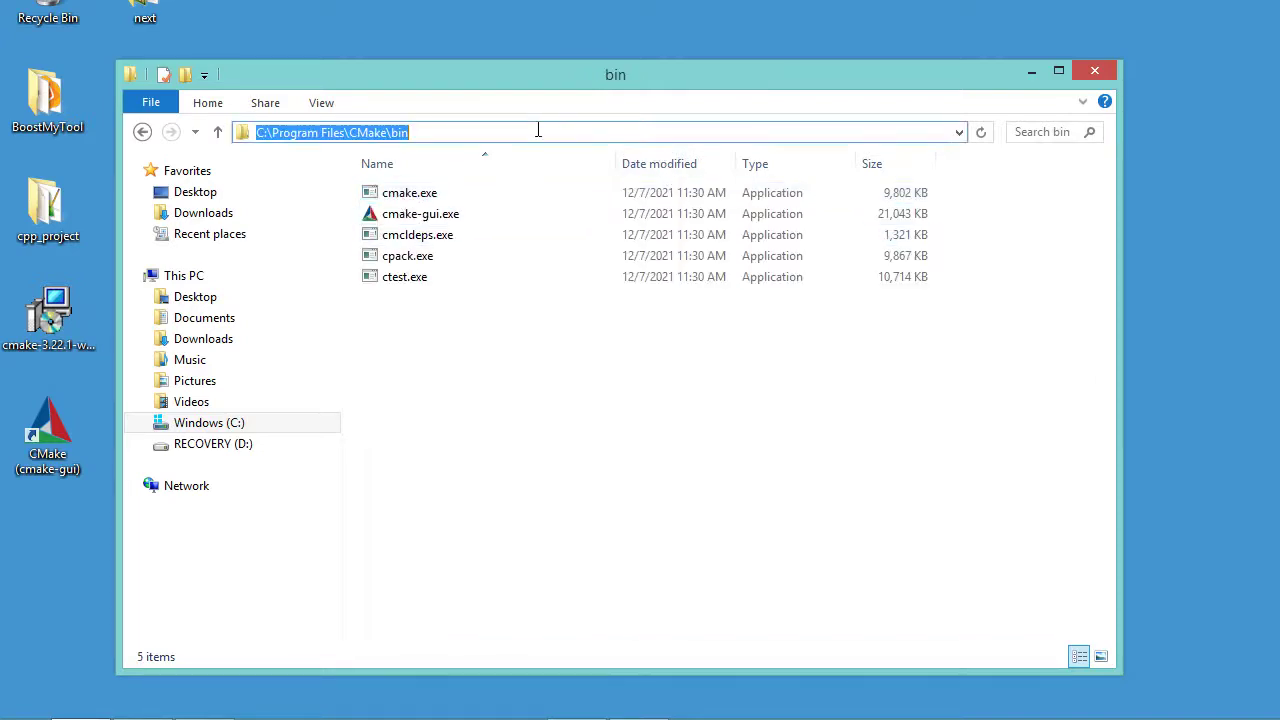
right_click(366, 132)
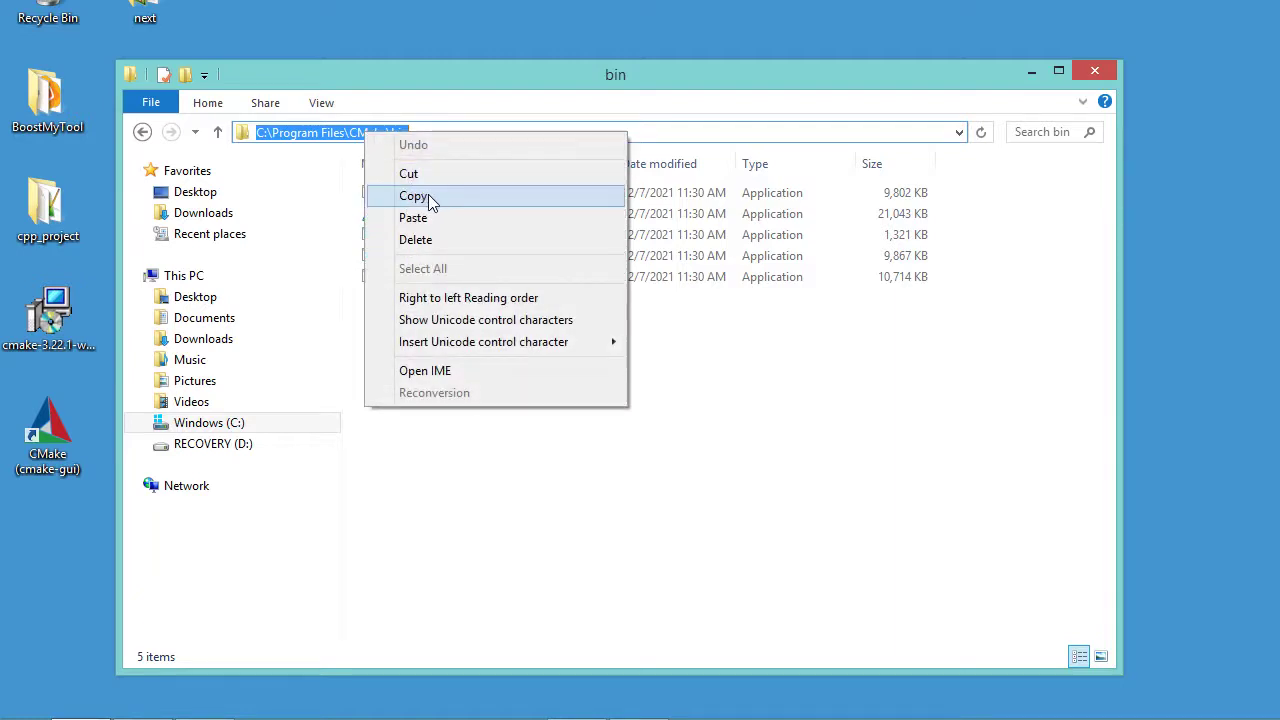
click(432, 197)
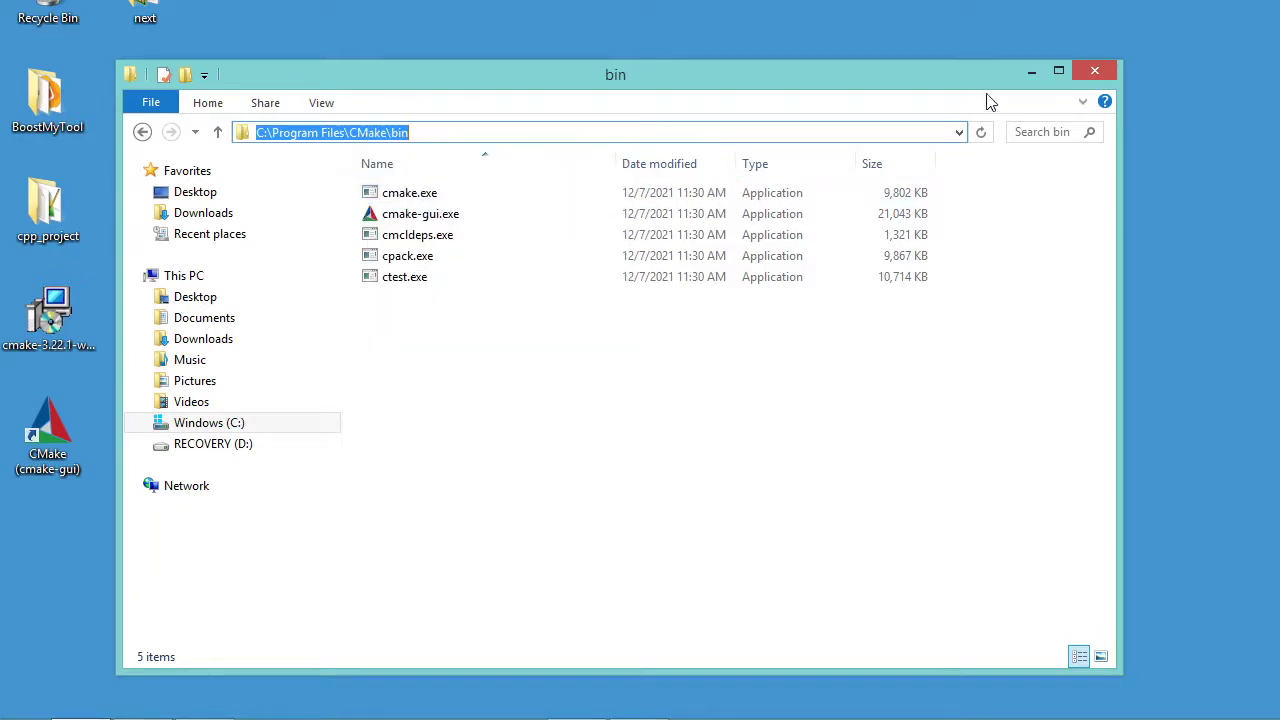
click(1093, 72)
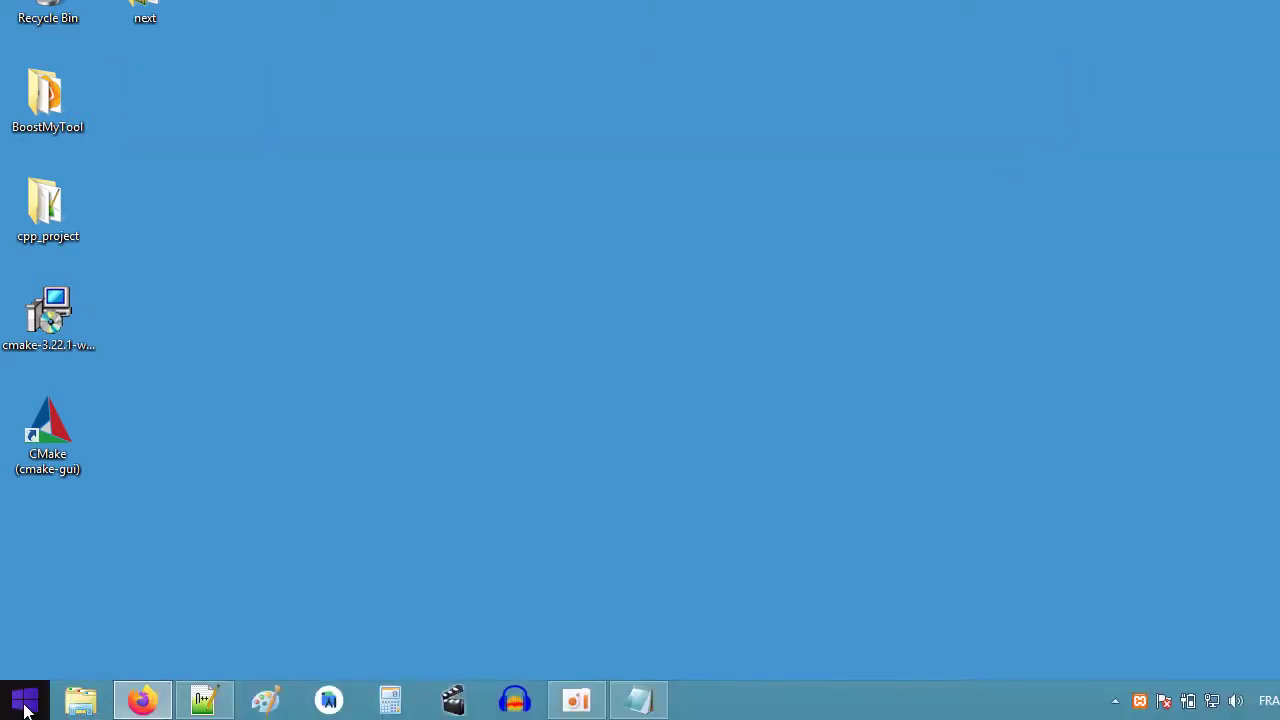
- Open the Environment Variables settings from the Windows advanced system settings
right_click(25, 708)
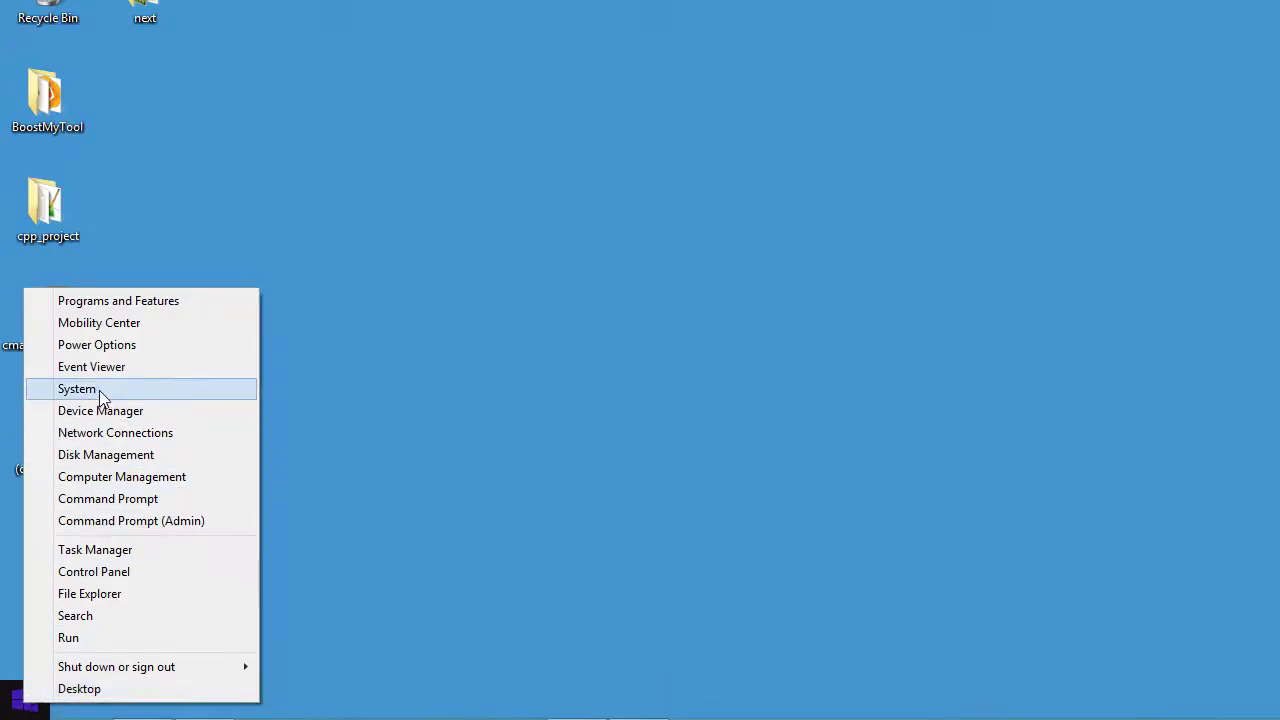
click(100, 392)
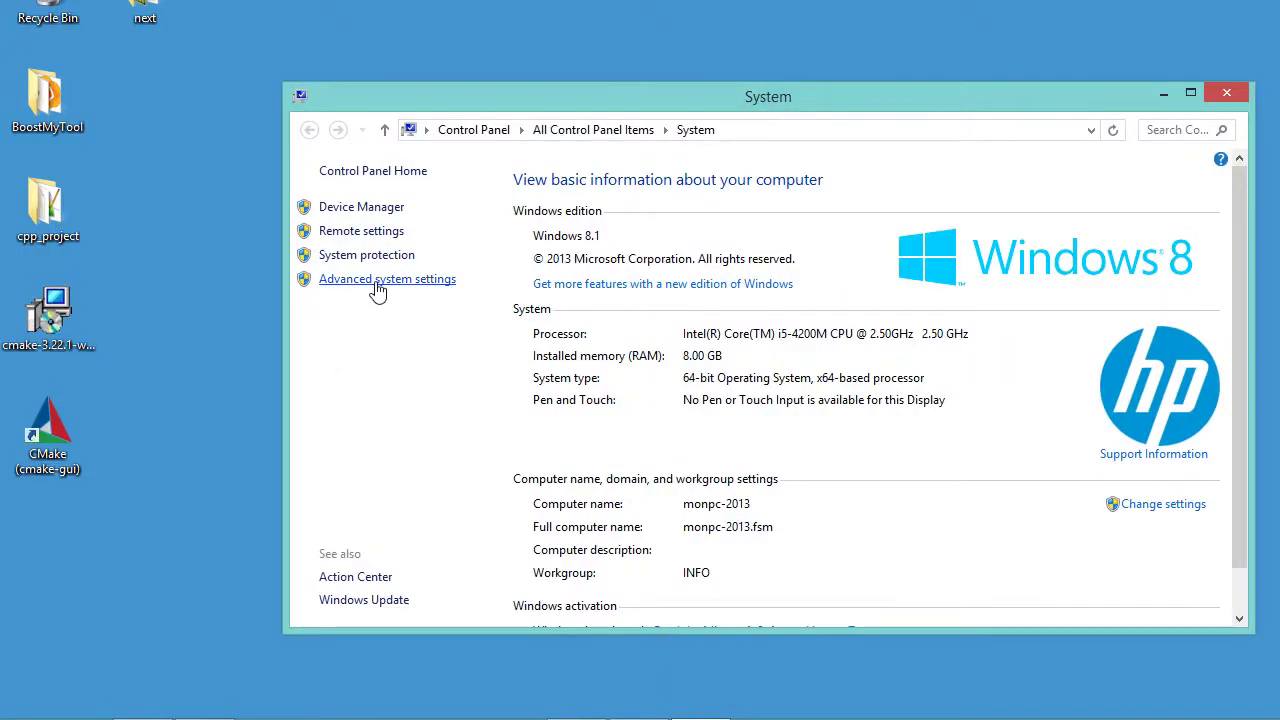
click(380, 285)
click(519, 527)
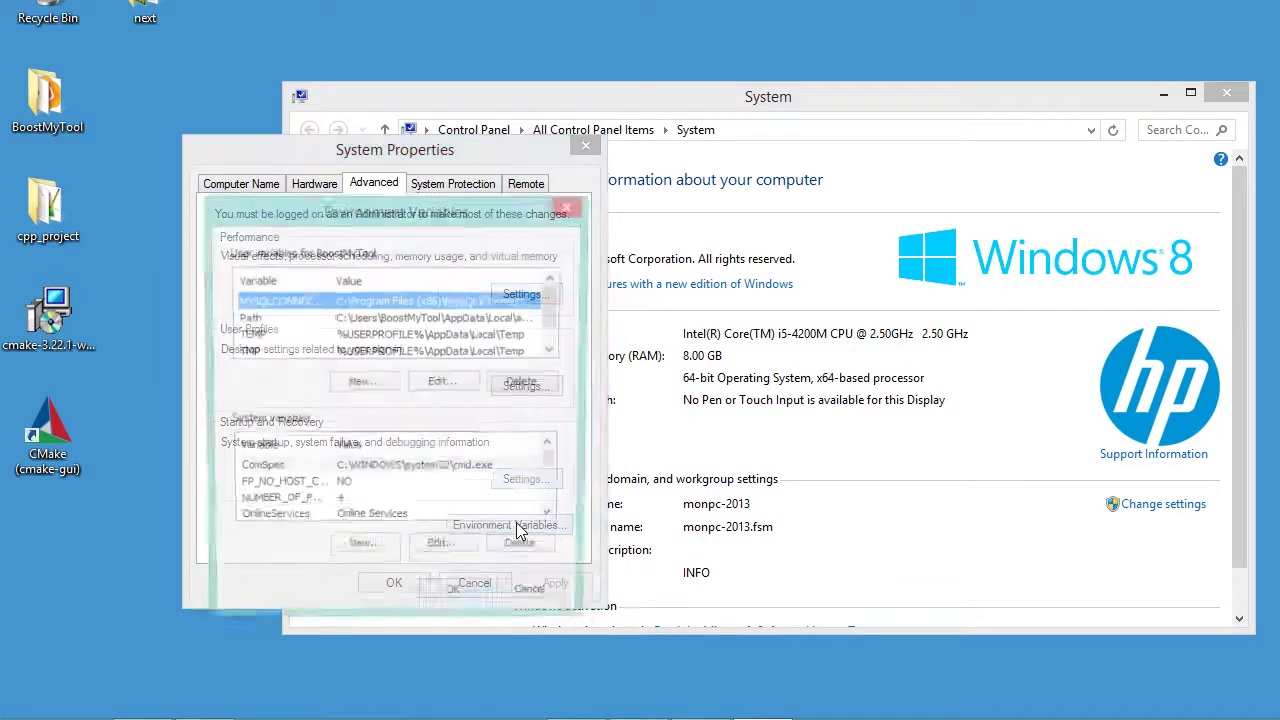
- Add C:\Program Files\CMake\bin; at the start of the system Path variable, save it, and close the system settings windows
scroll(315, 508, down, 1)
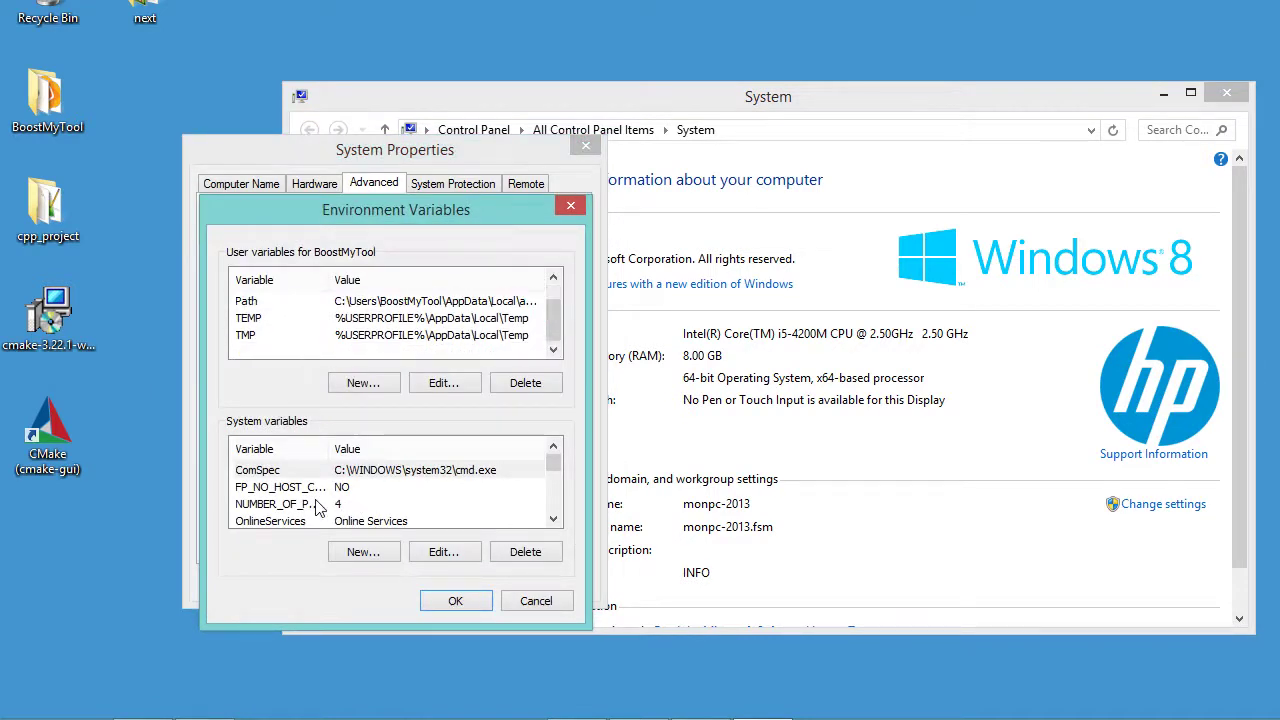
click(556, 518)
click(556, 518)
click(556, 518)
click(556, 518)
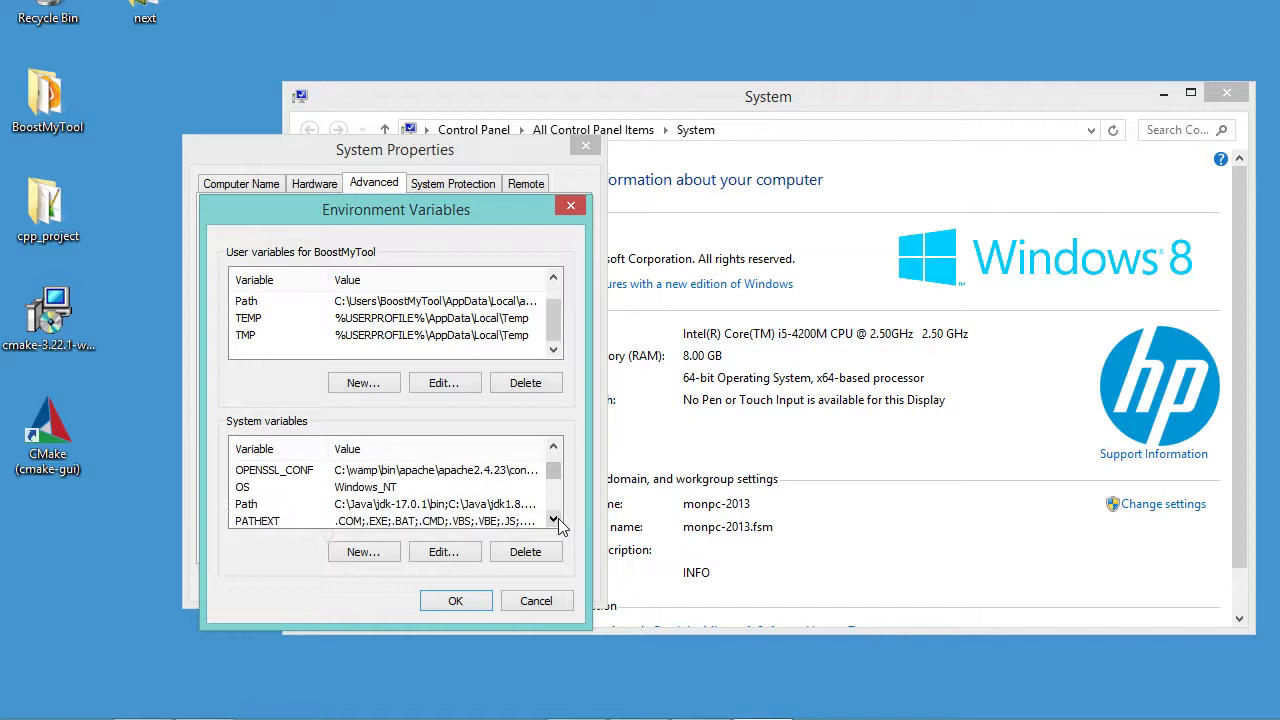
click(248, 506)
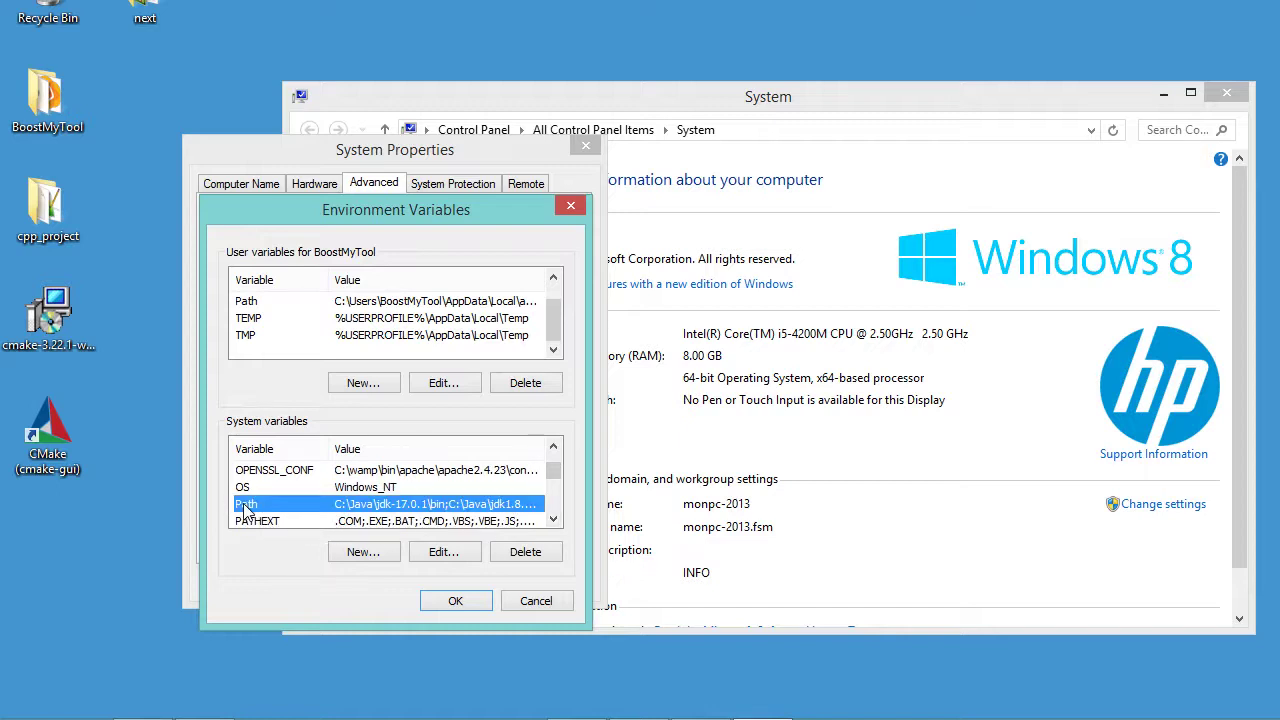
click(458, 558)
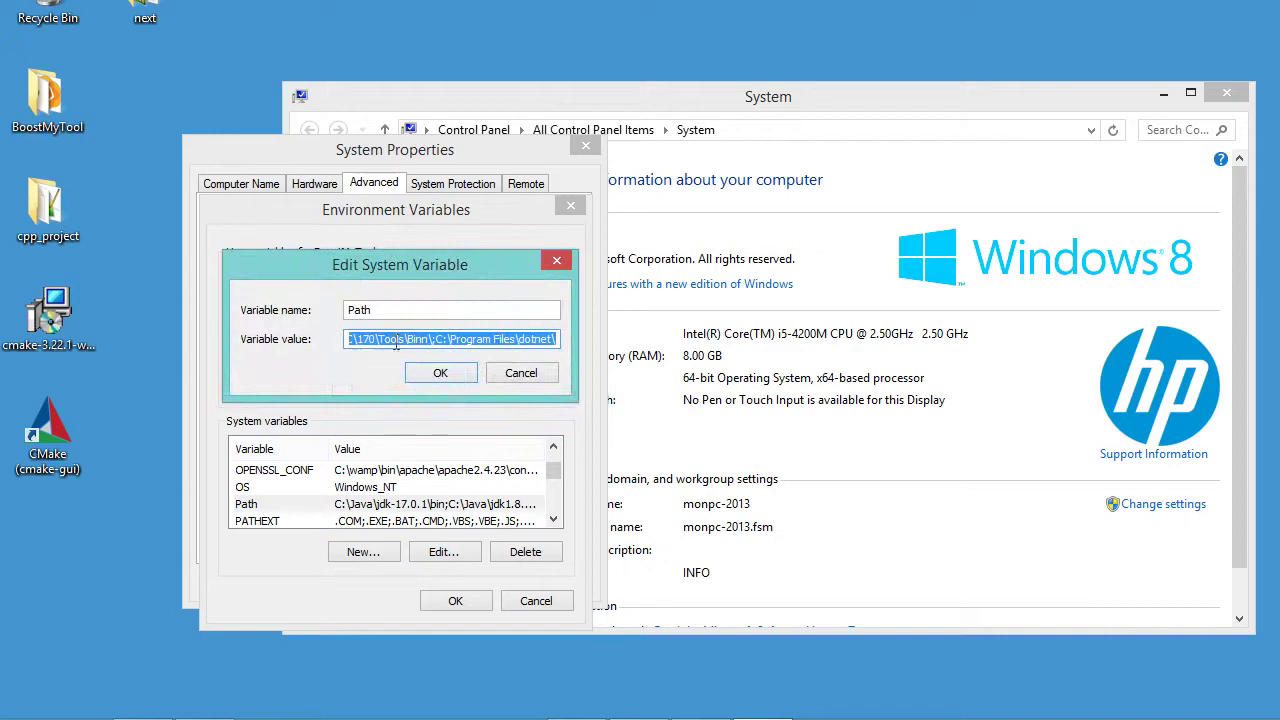
key(Home)
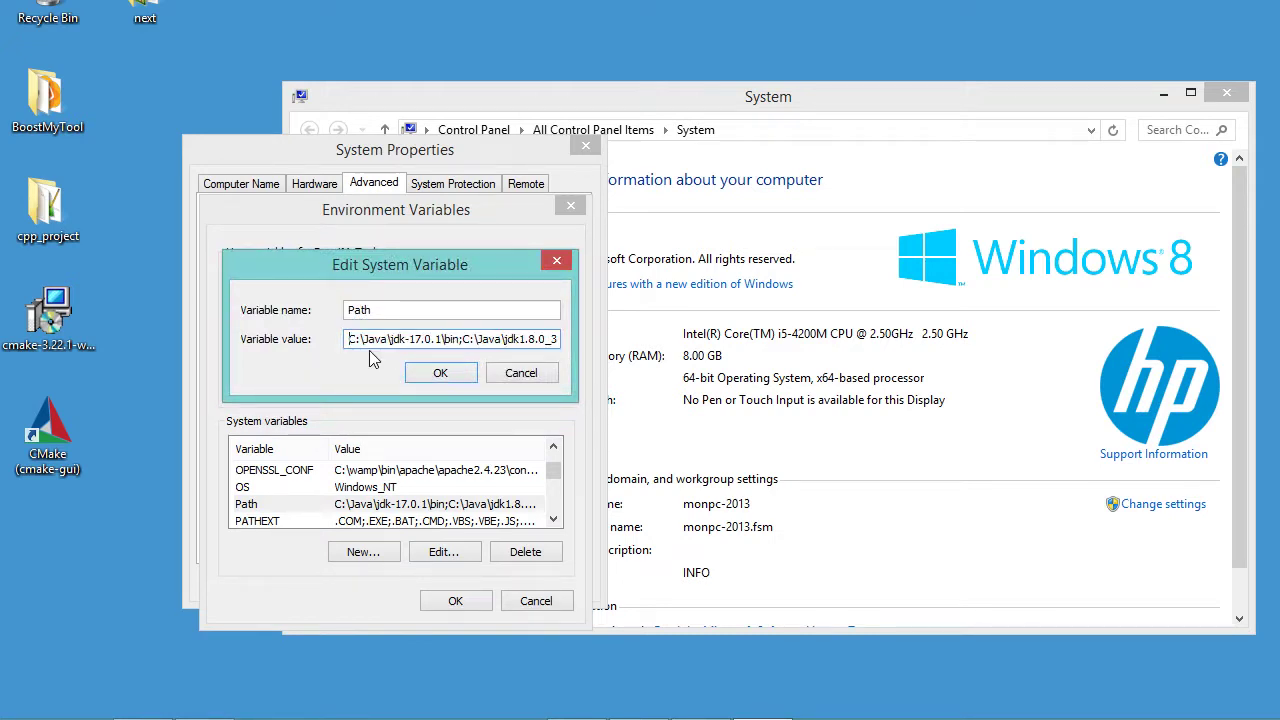
key(ctrl+v)
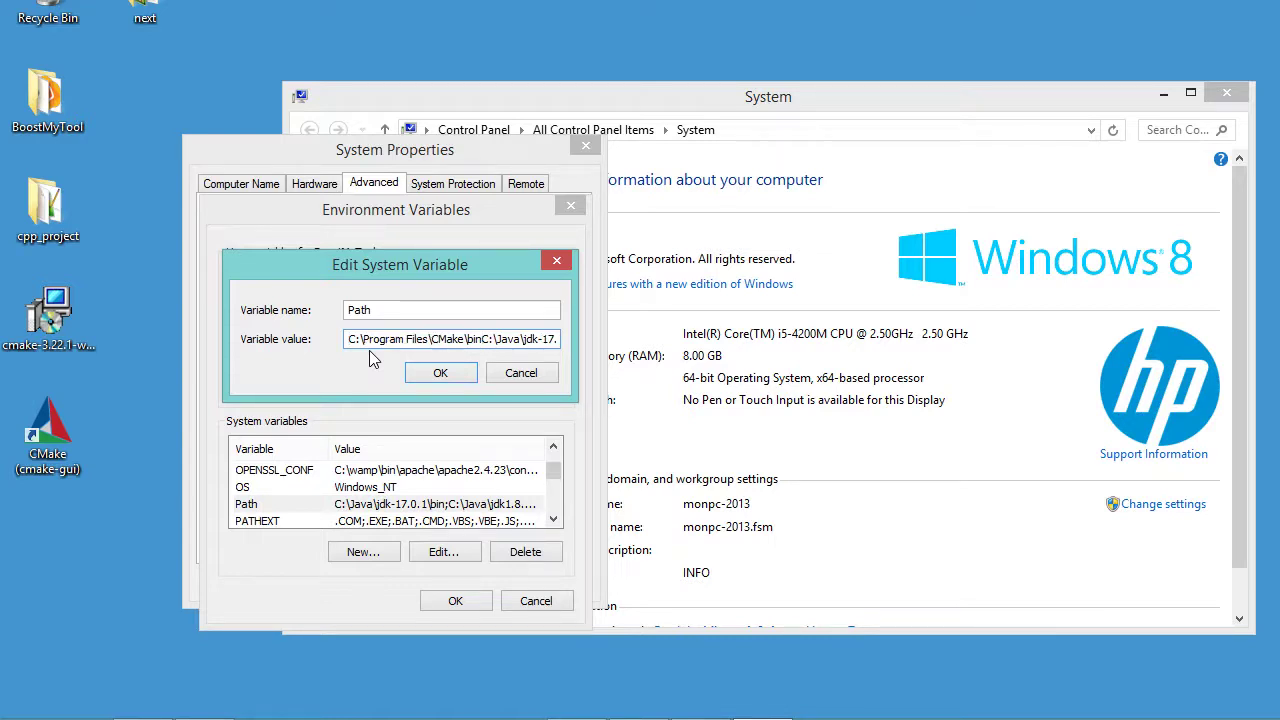
text(;)
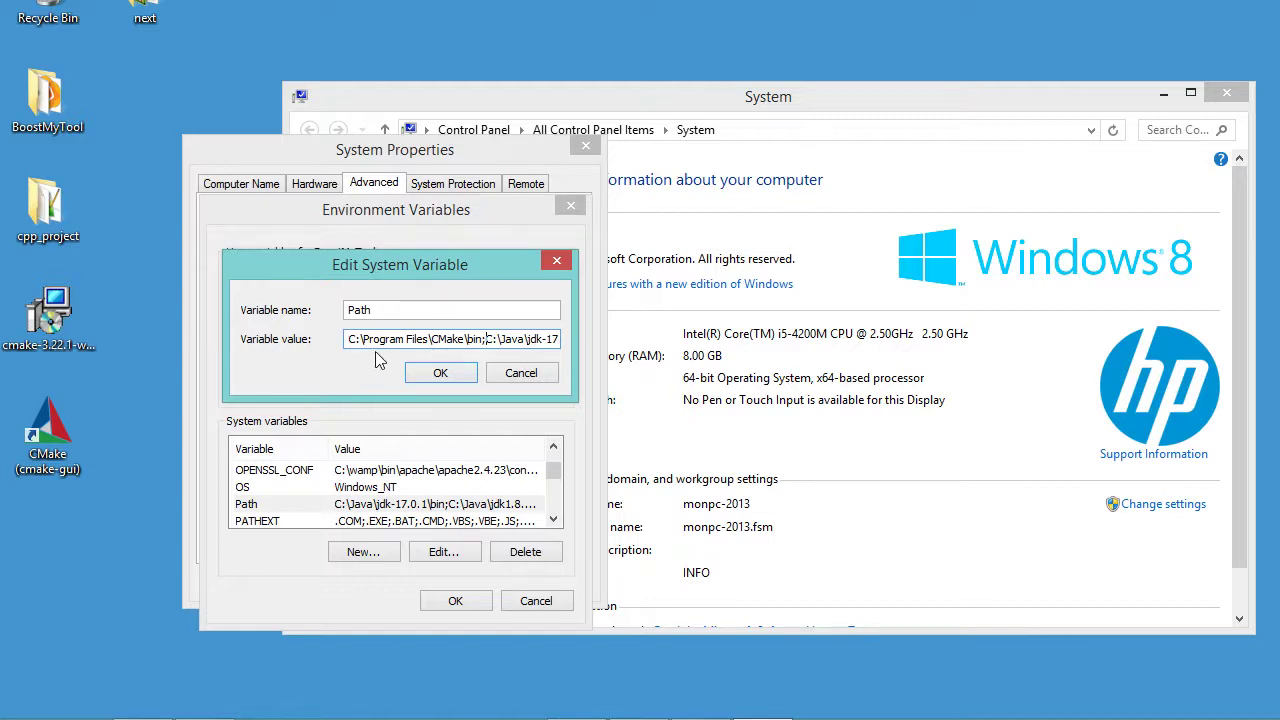
click(440, 372)
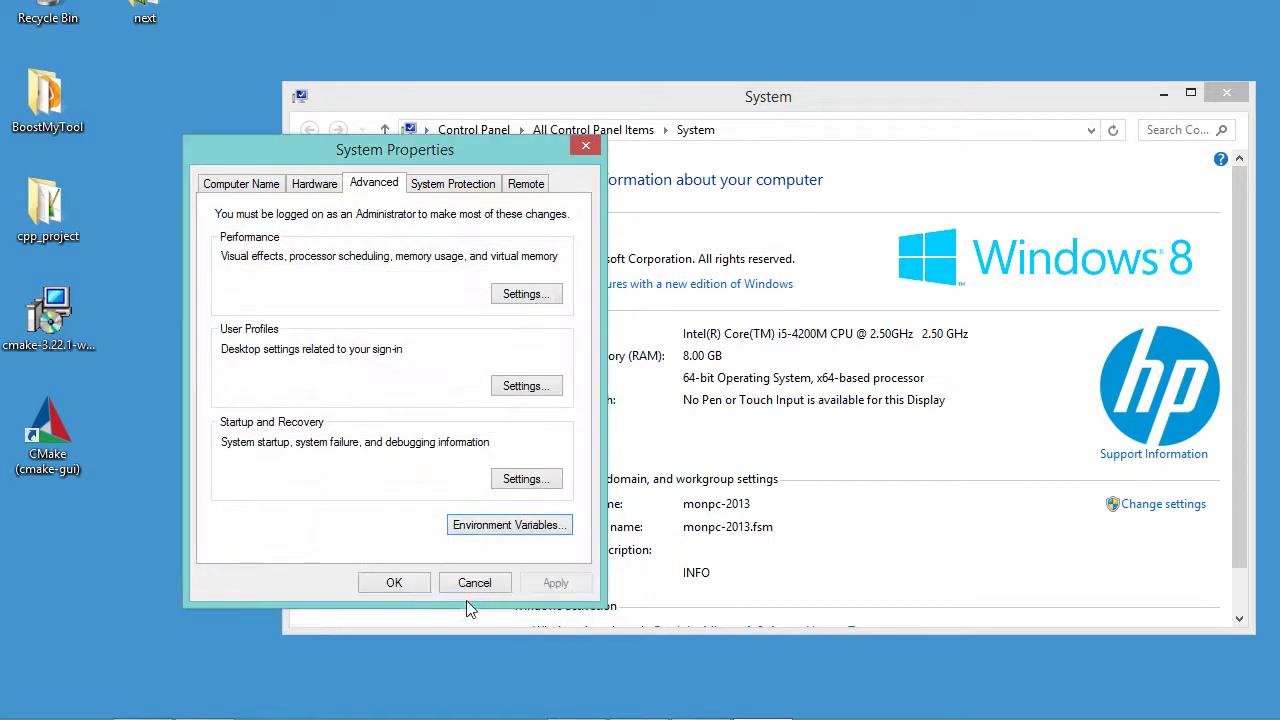
click(394, 583)
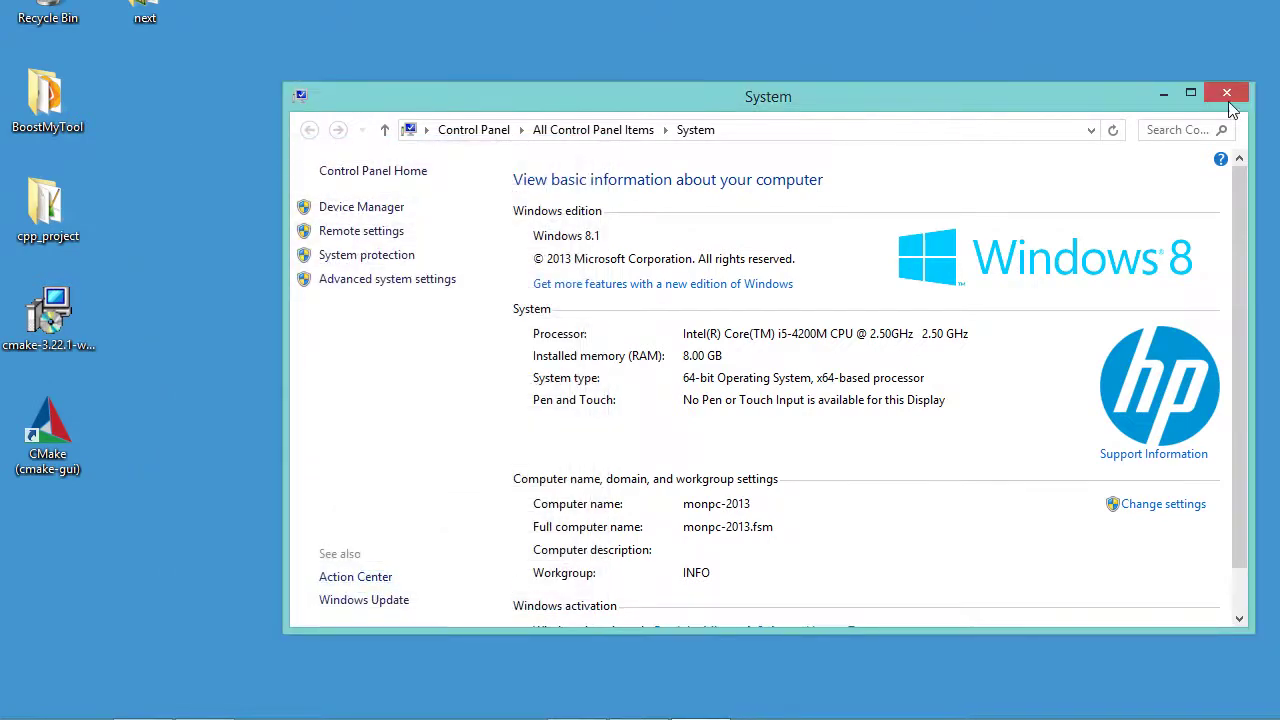
click(1228, 96)
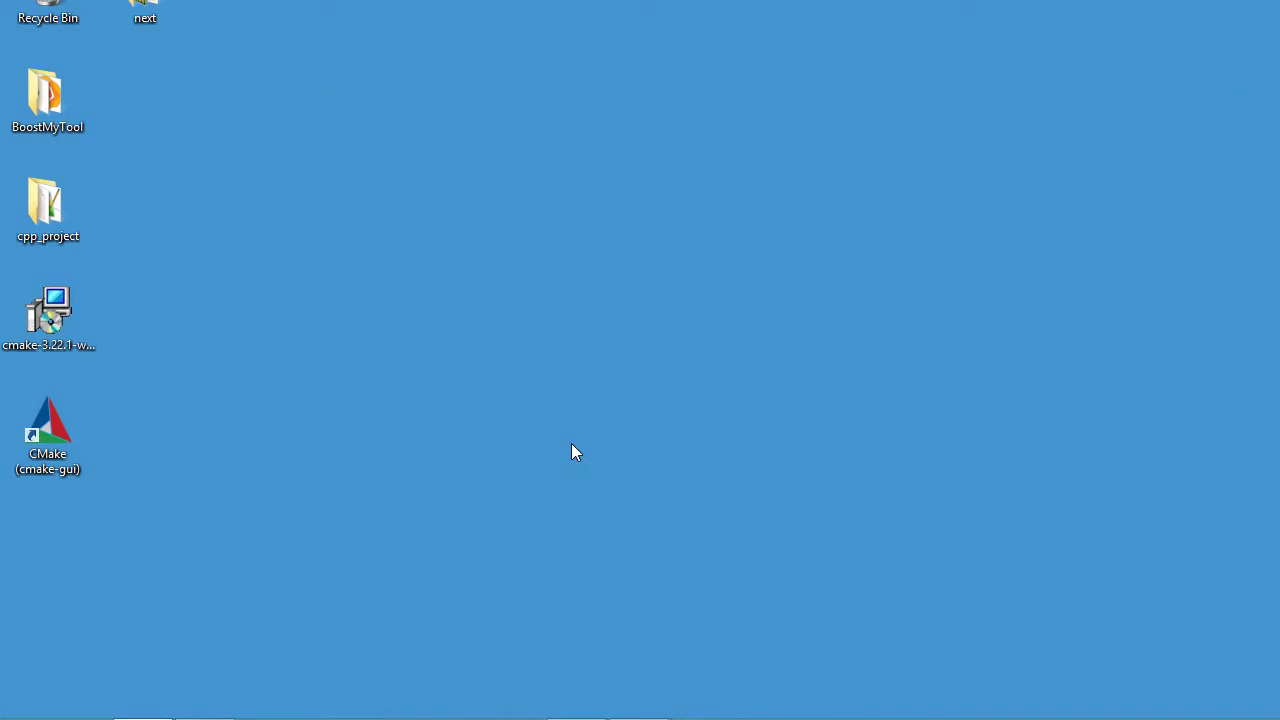
- Launch the CMake GUI and set its source code location to the desktop cpp_project folder by copying that folder's path
double_click(59, 433)
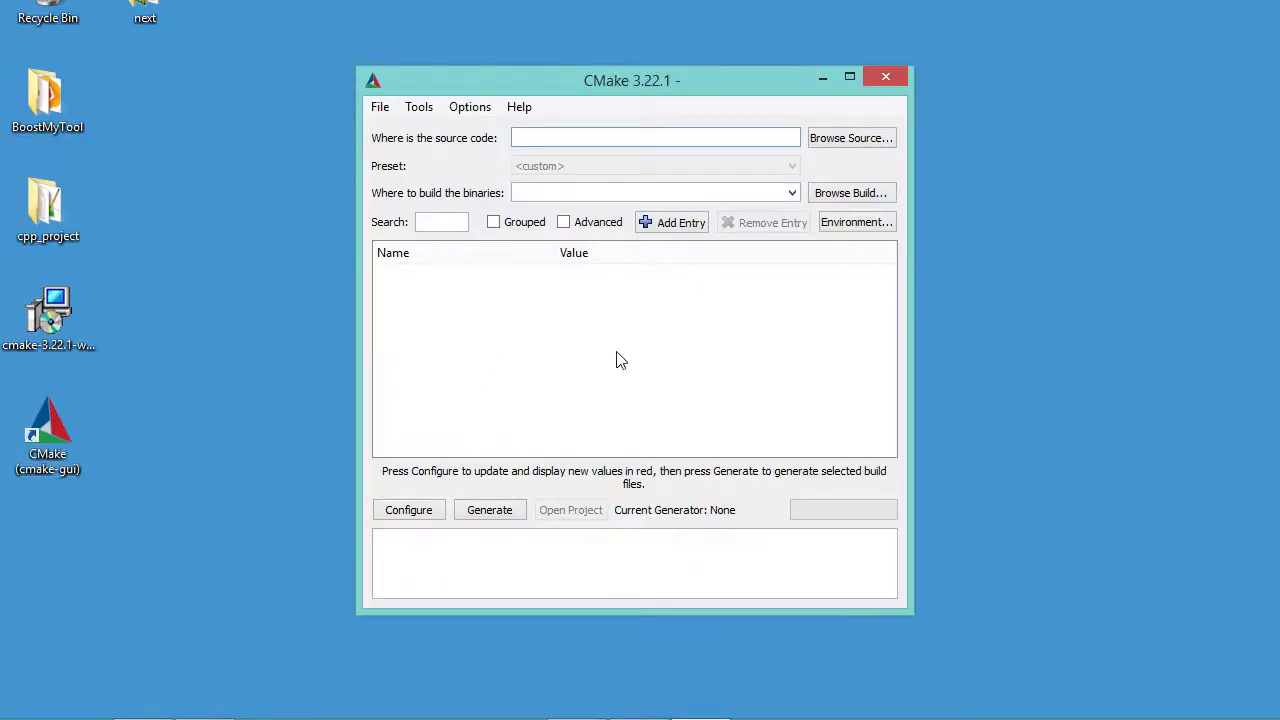
double_click(53, 212)
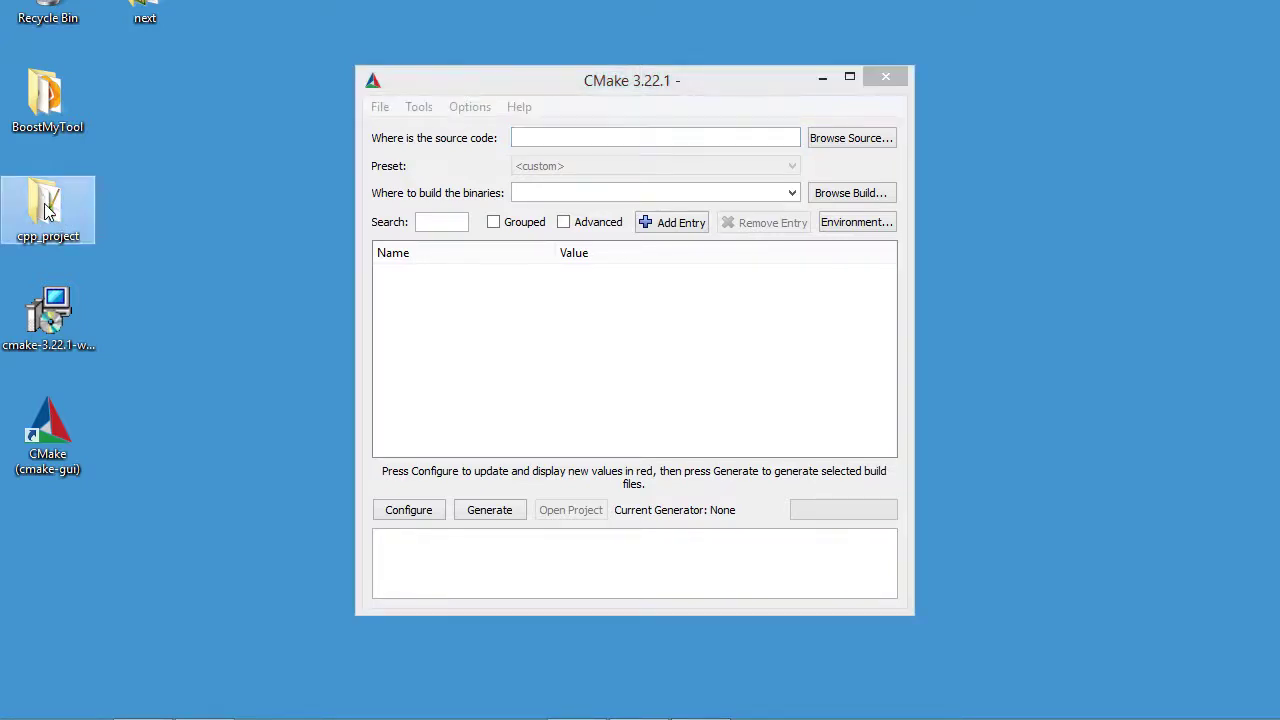
click(402, 133)
right_click(393, 133)
click(445, 197)
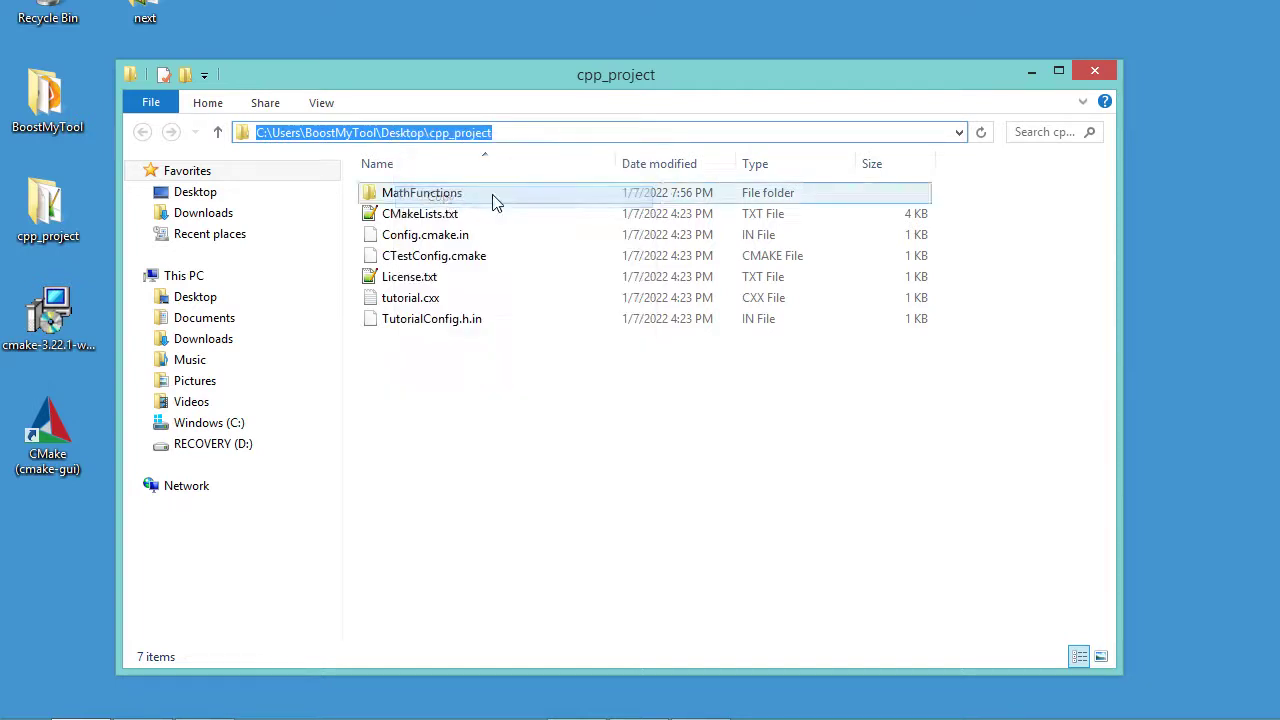
click(1106, 72)
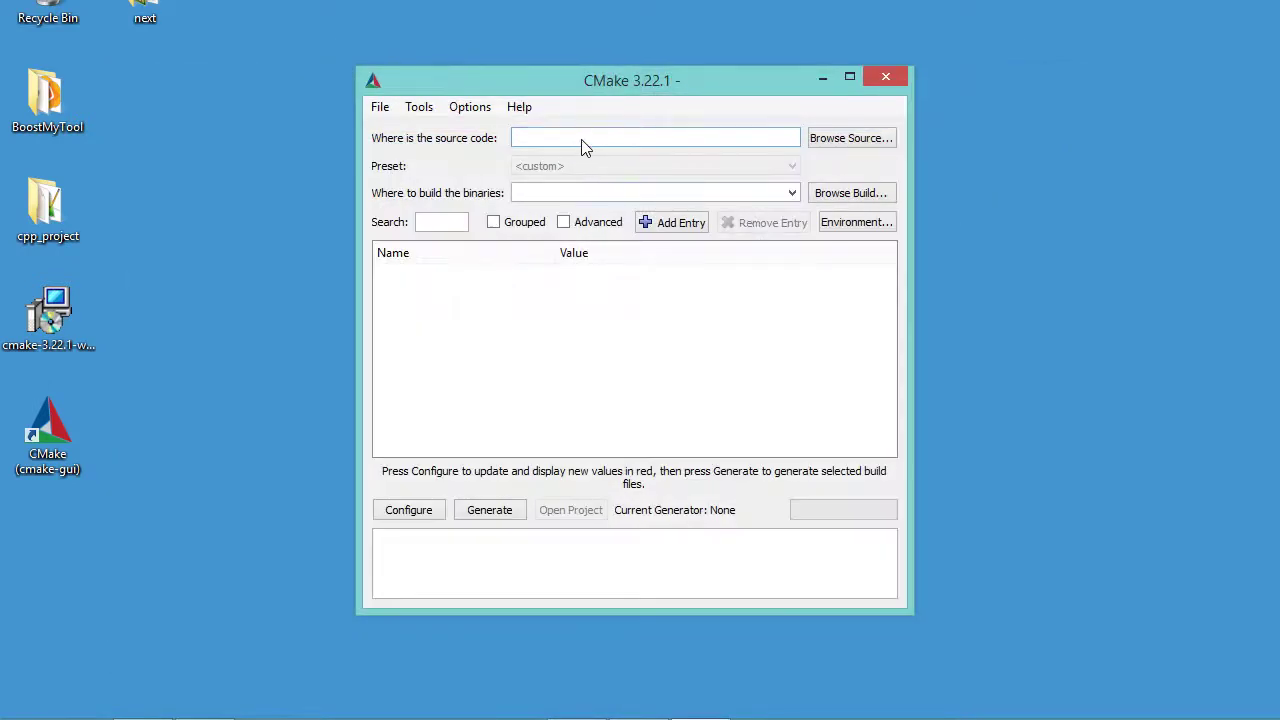
key(ctrl+v)
click(623, 379)
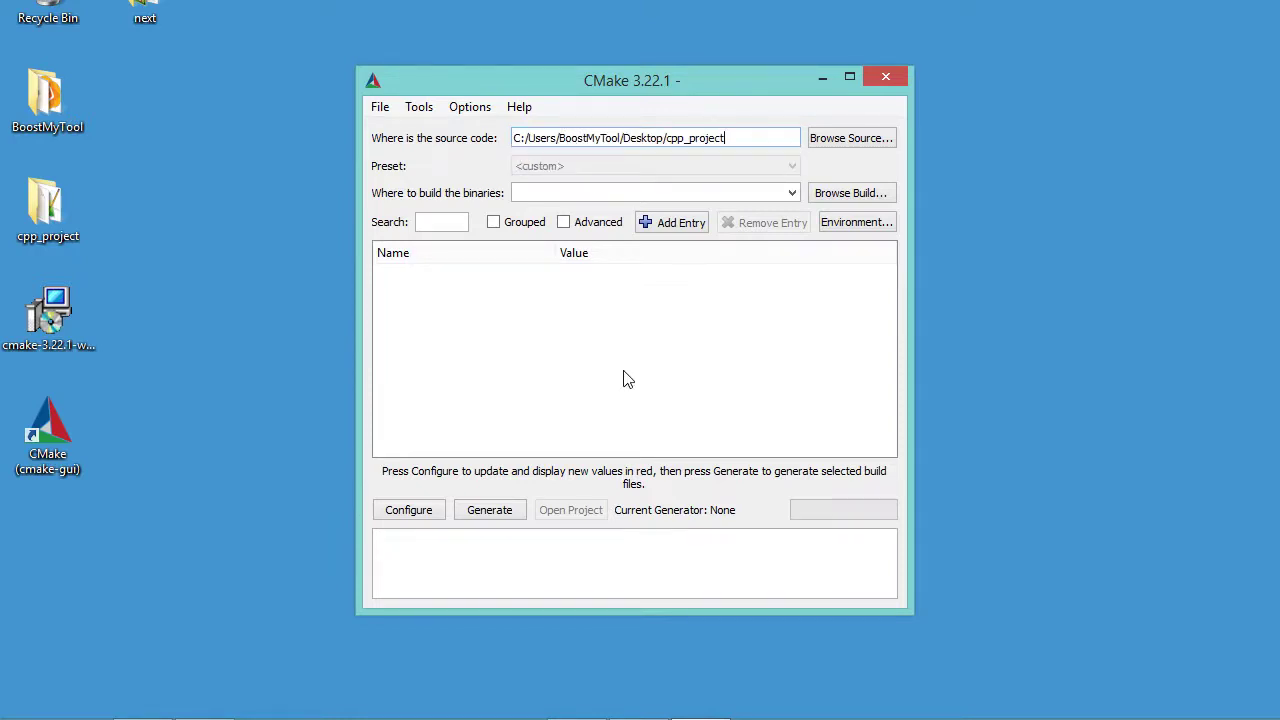
- Create a folder named build inside cpp_project and open it
double_click(57, 215)
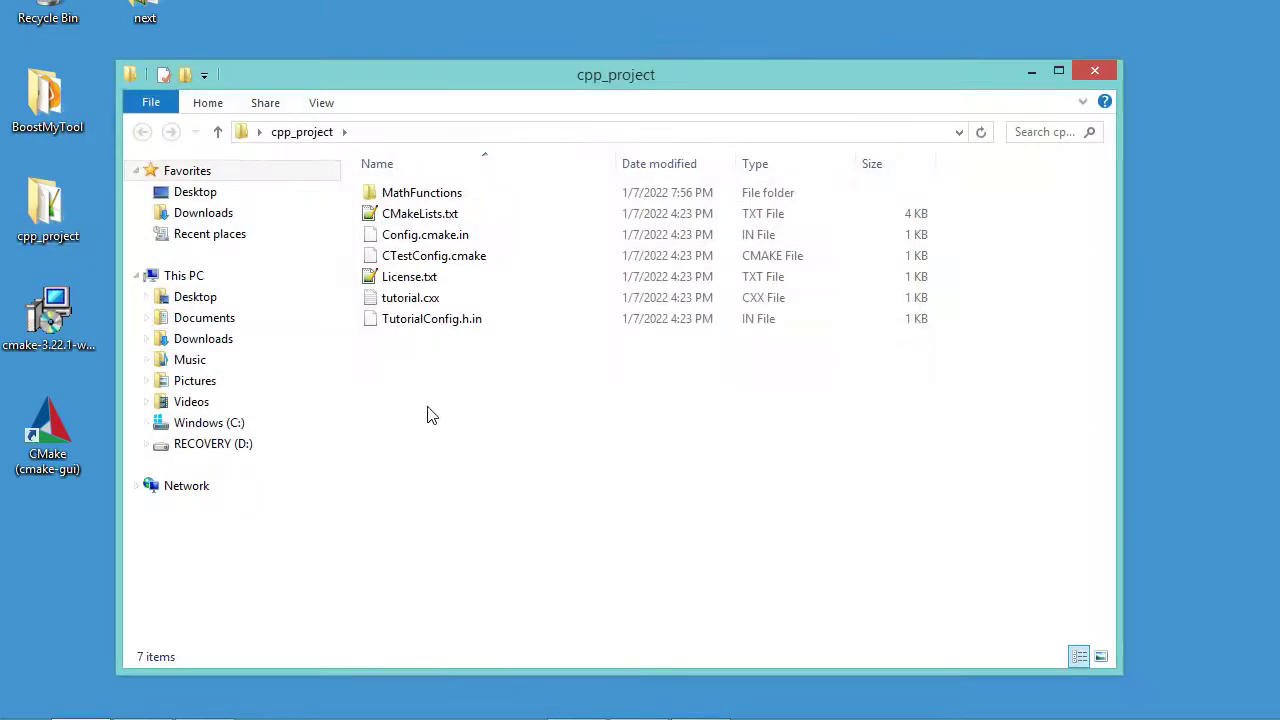
right_click(506, 397)
mouse_move(690, 345)
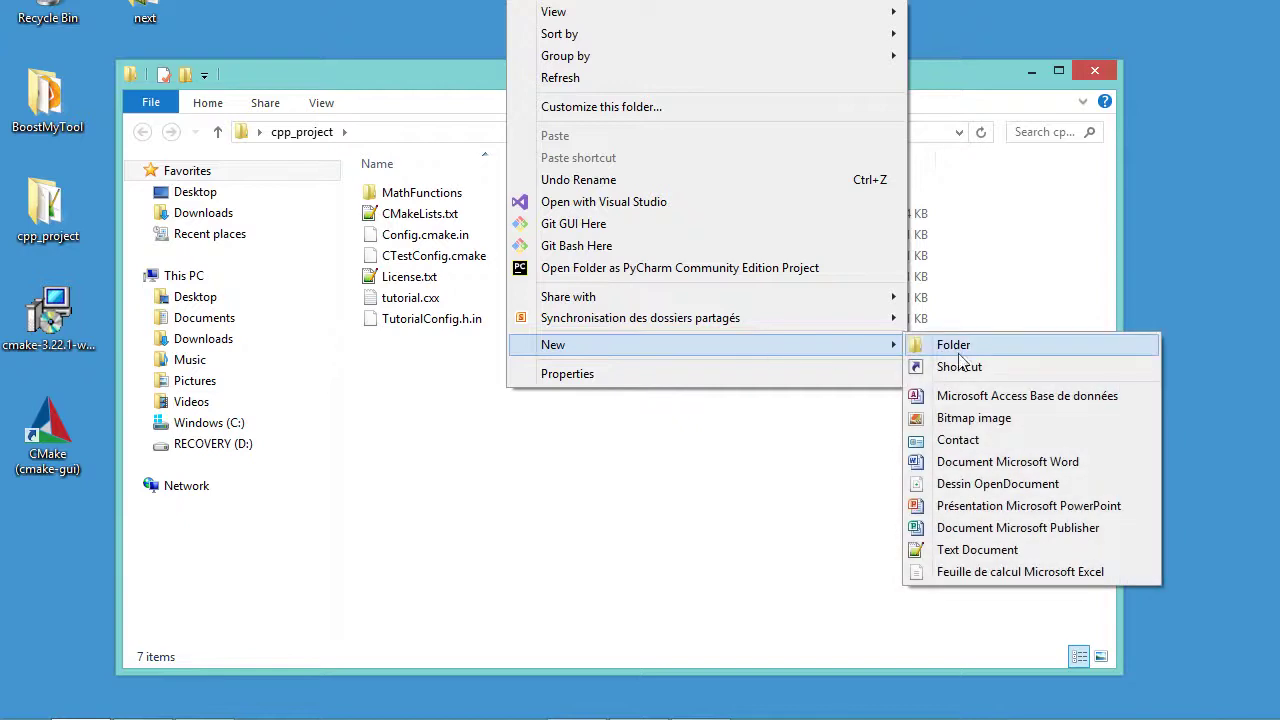
click(975, 354)
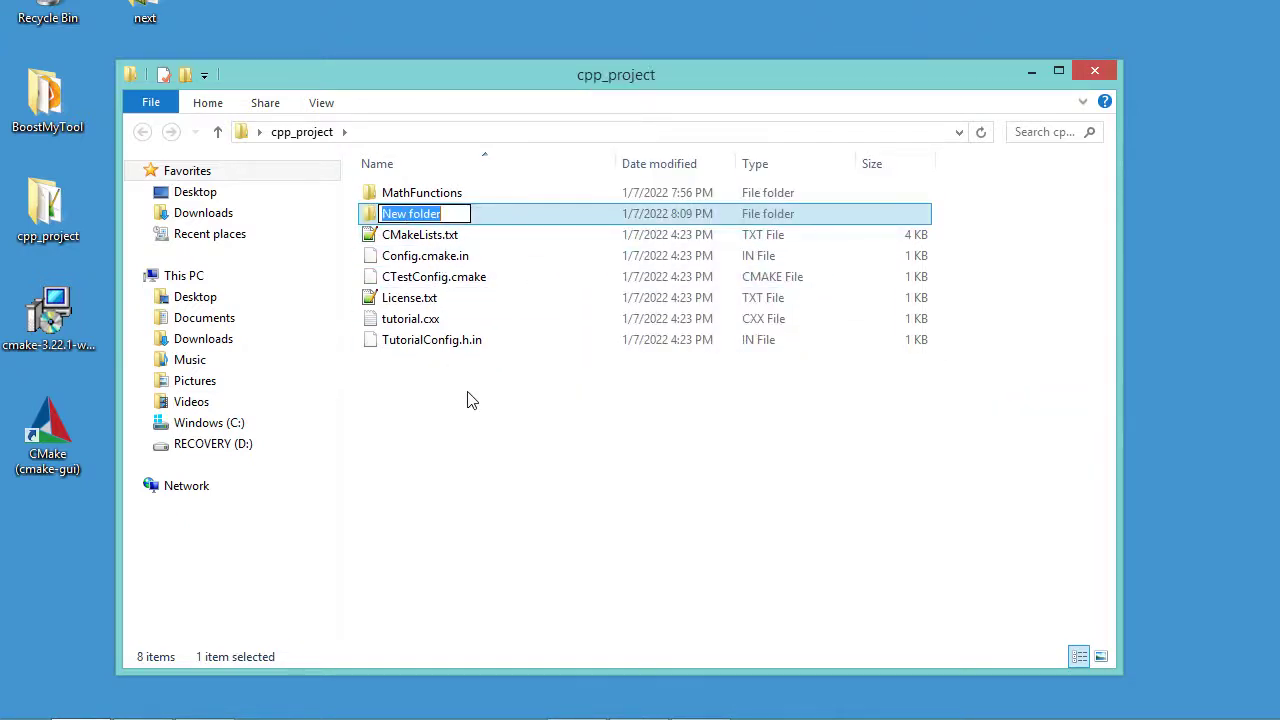
text(build)
key(Return)
key(Return)
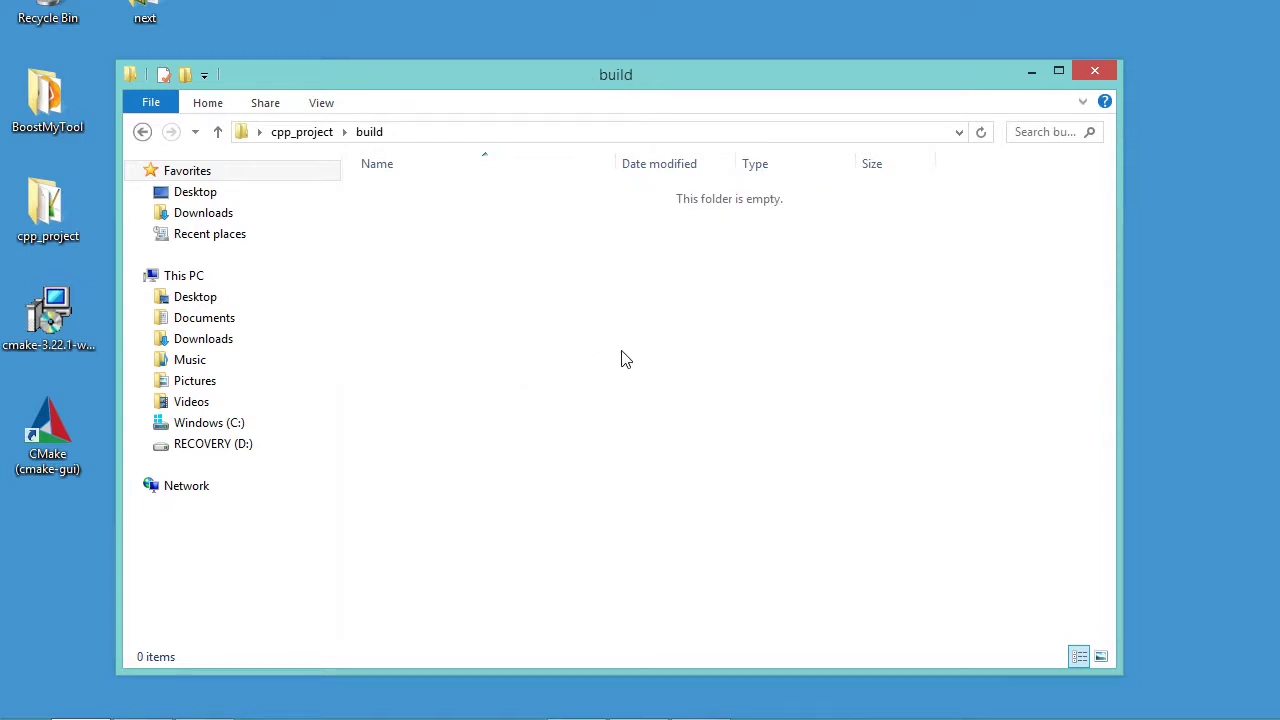
- Copy the build folder's full path, close File Explorer, and set that path as CMake's location for the binaries
click(519, 137)
right_click(372, 130)
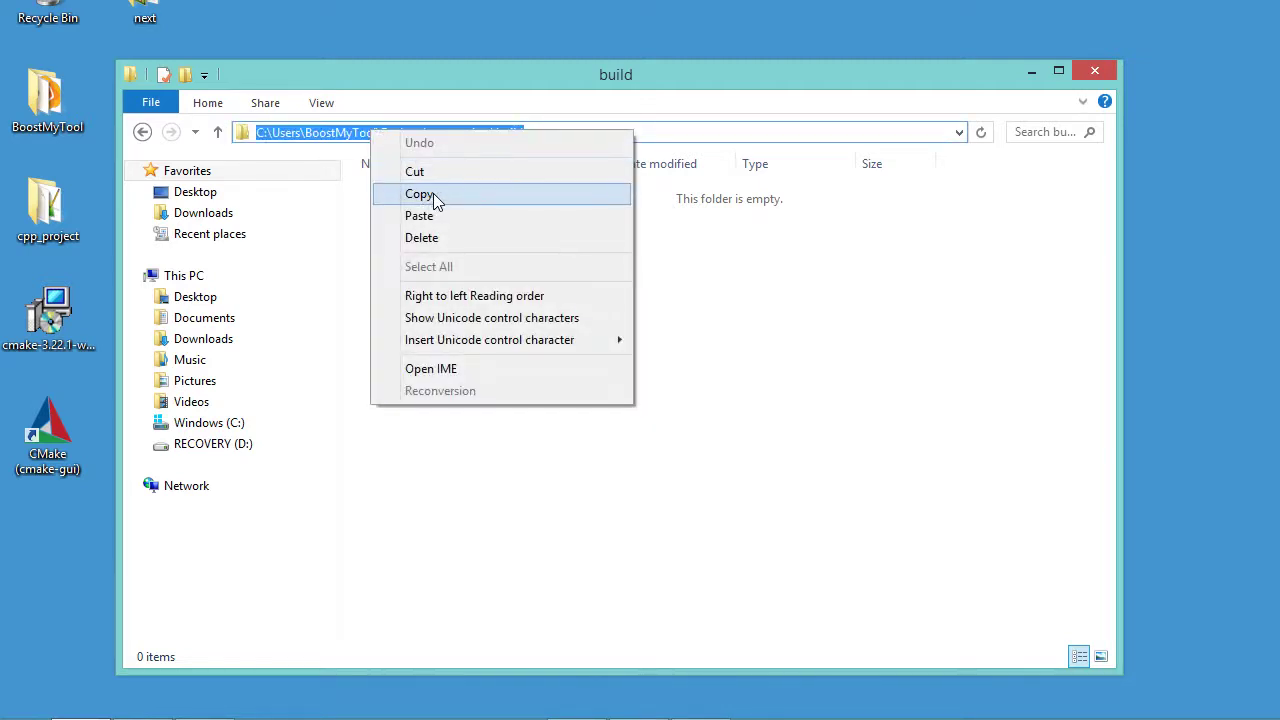
click(433, 193)
click(1094, 71)
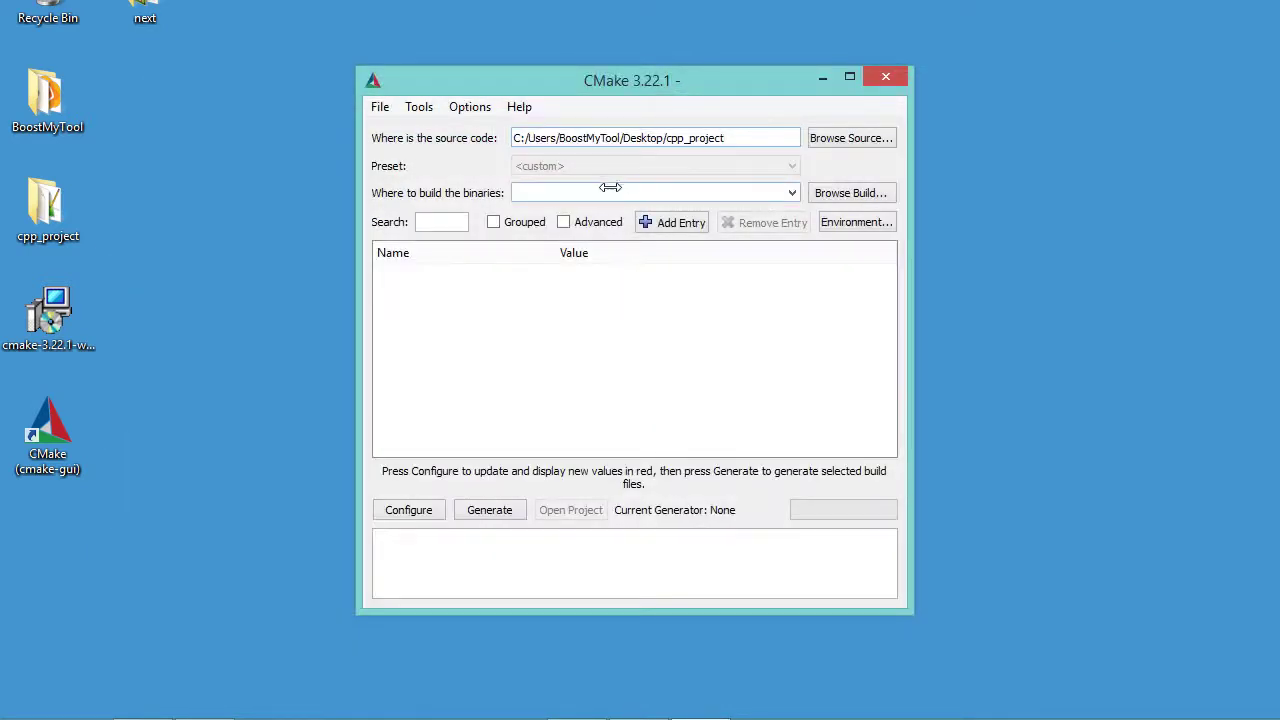
key(ctrl+v)
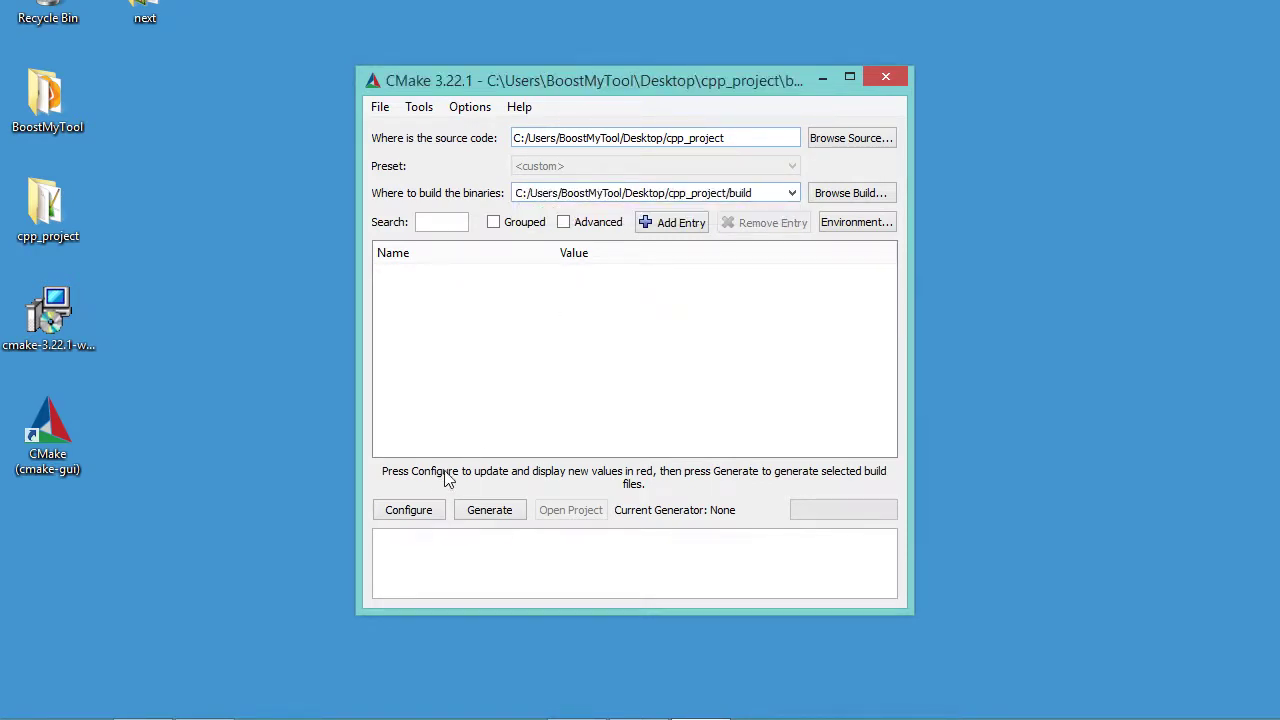
- Configure the project with the MinGW Makefiles generator and the default native compilers
click(408, 512)
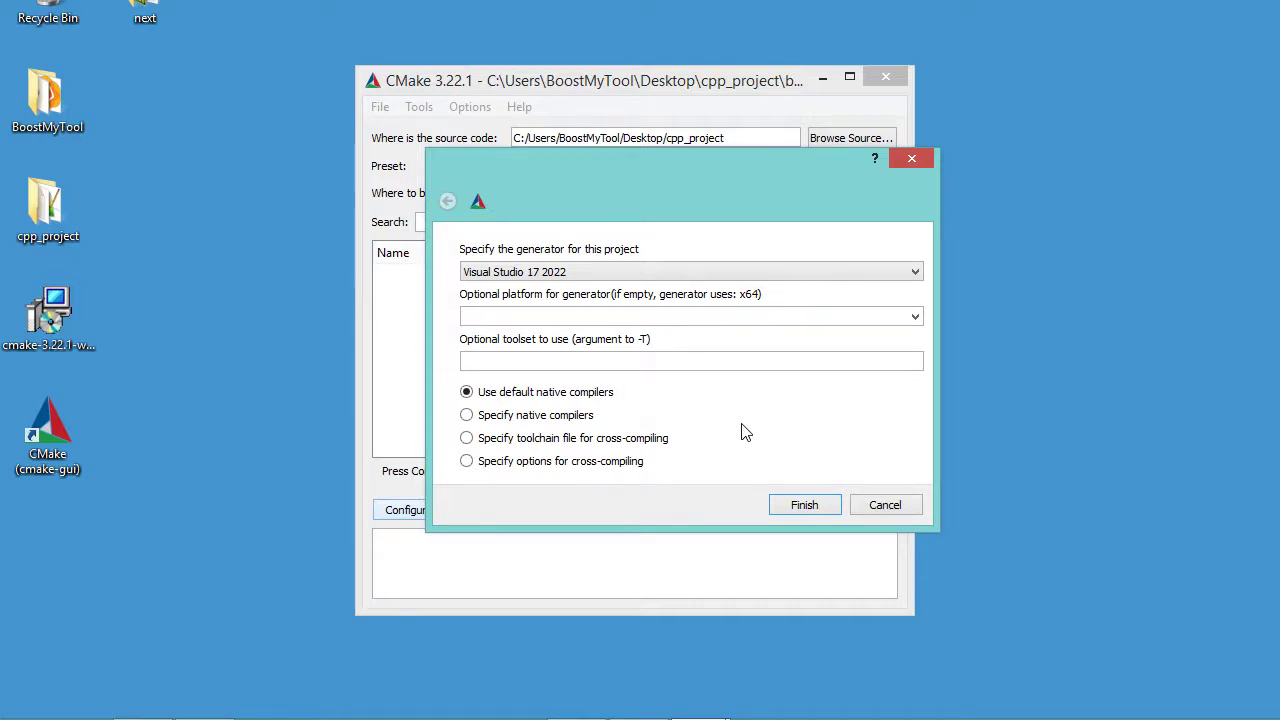
click(647, 276)
scroll(640, 310, down, 2)
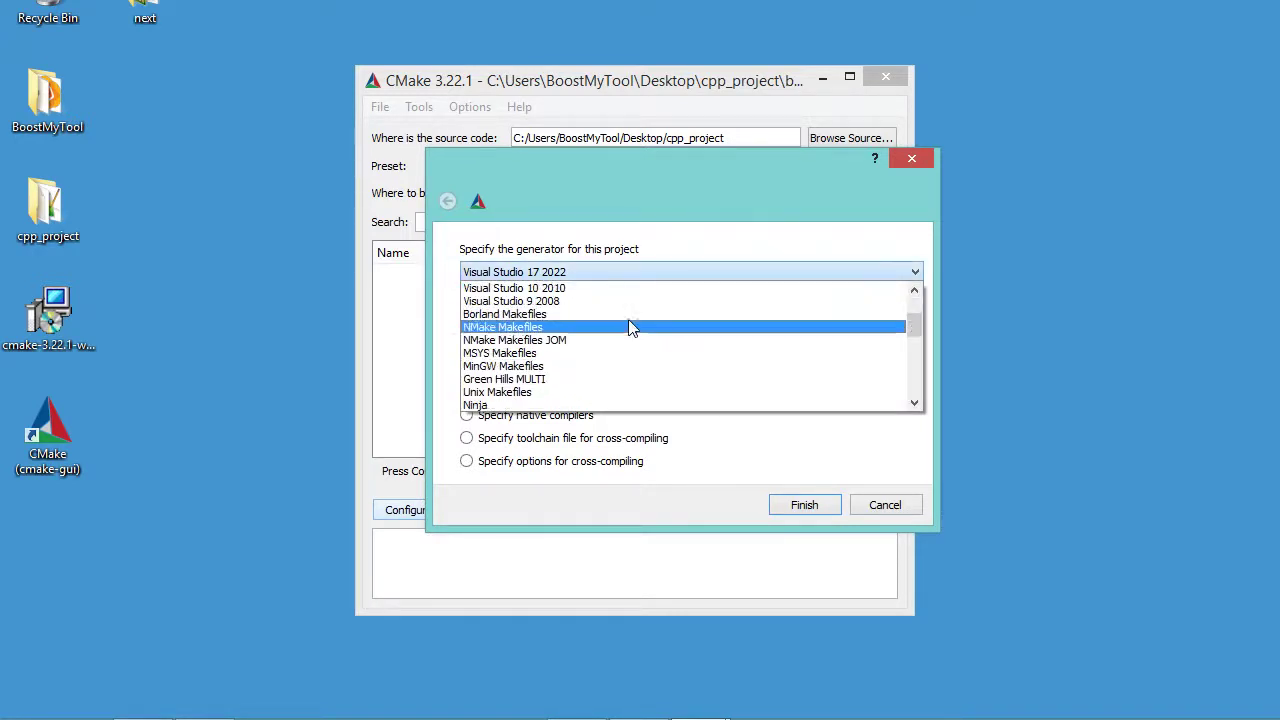
click(527, 369)
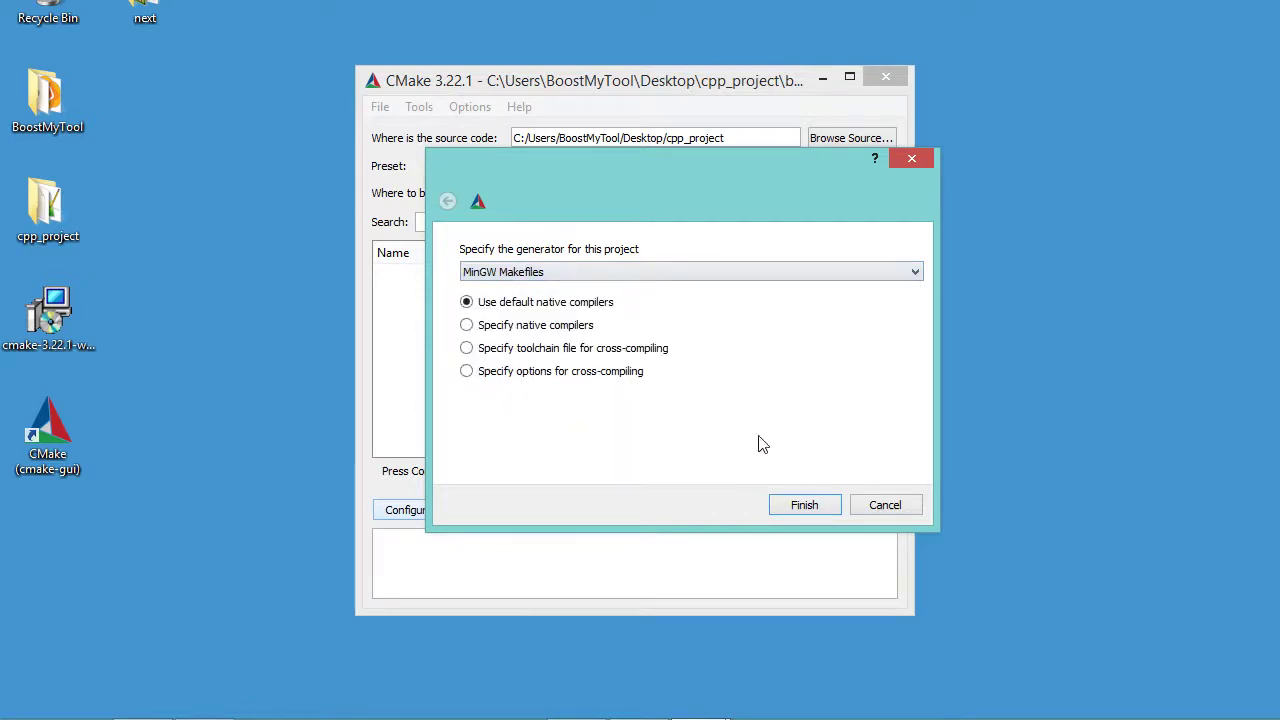
click(806, 505)
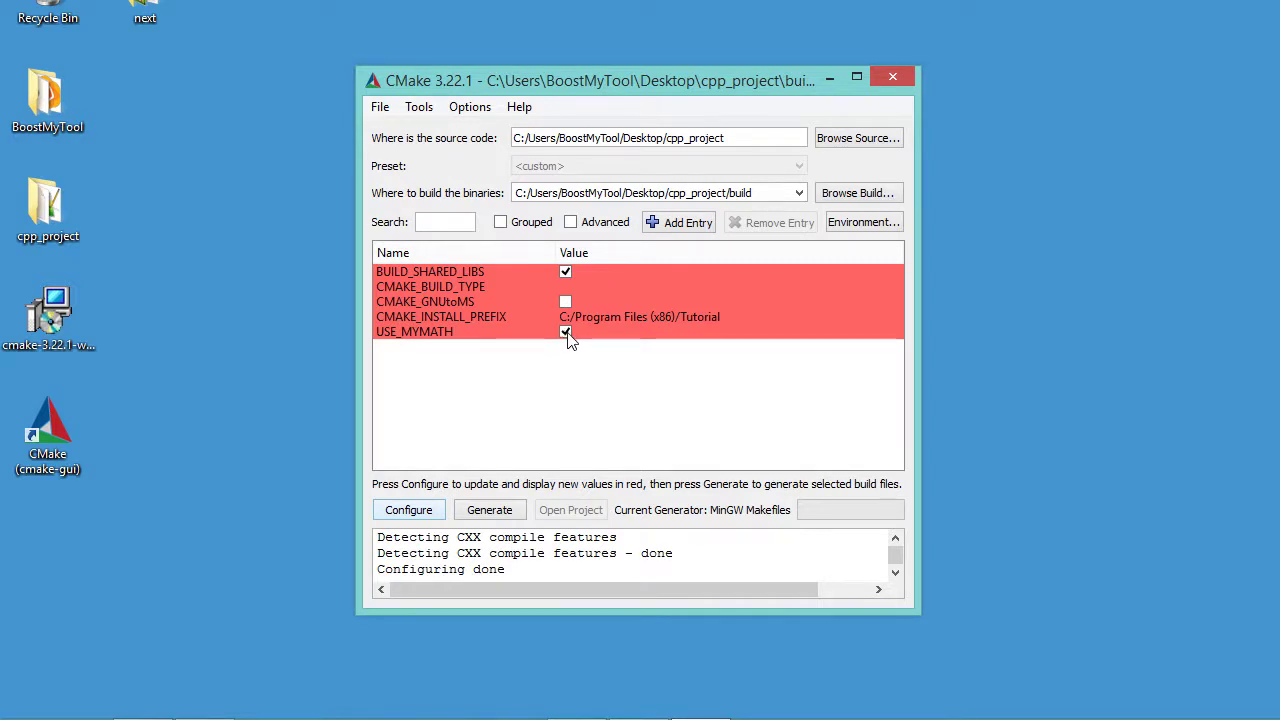
- Disable the USE_MYMATH option and generate the build files
mouse_move(566, 338)
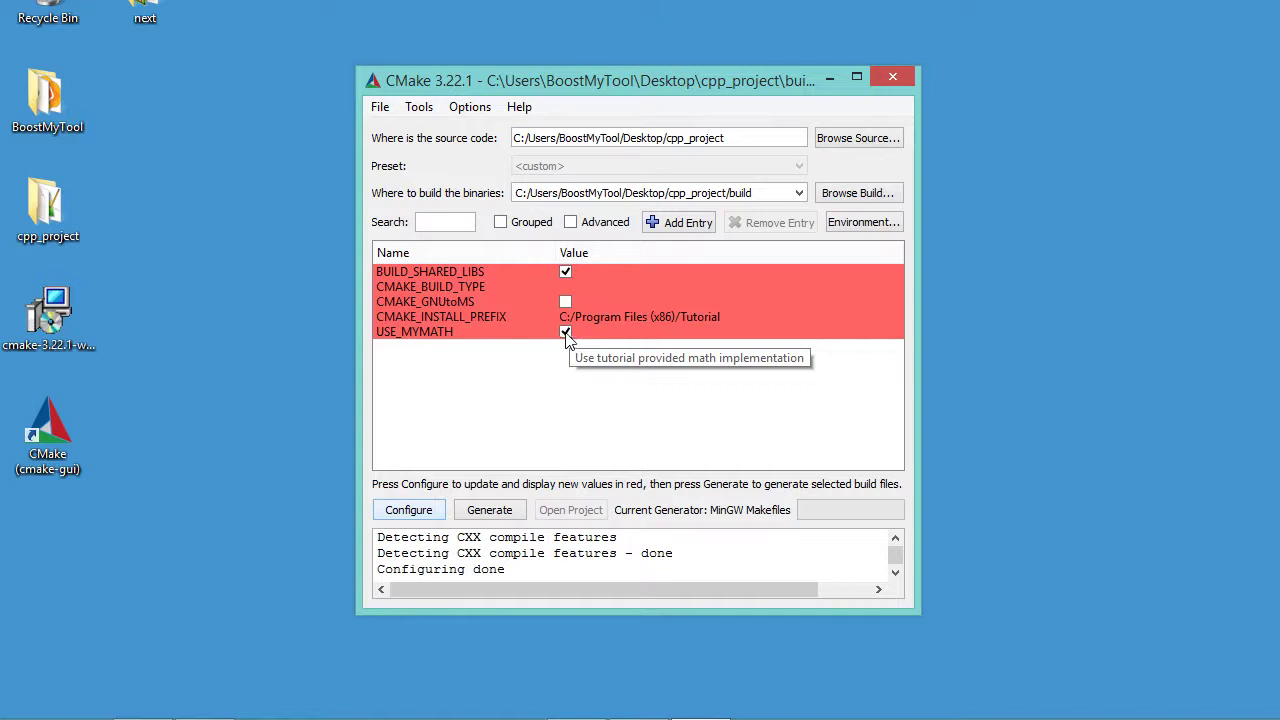
click(566, 333)
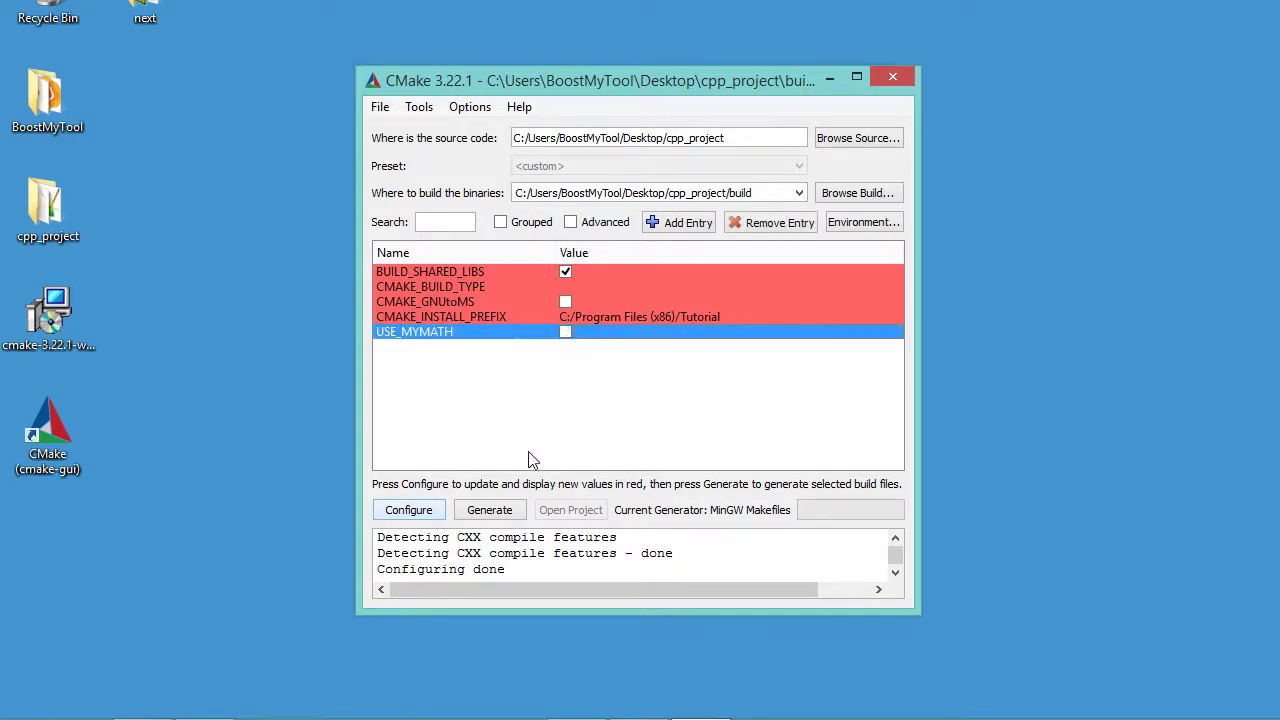
click(490, 511)
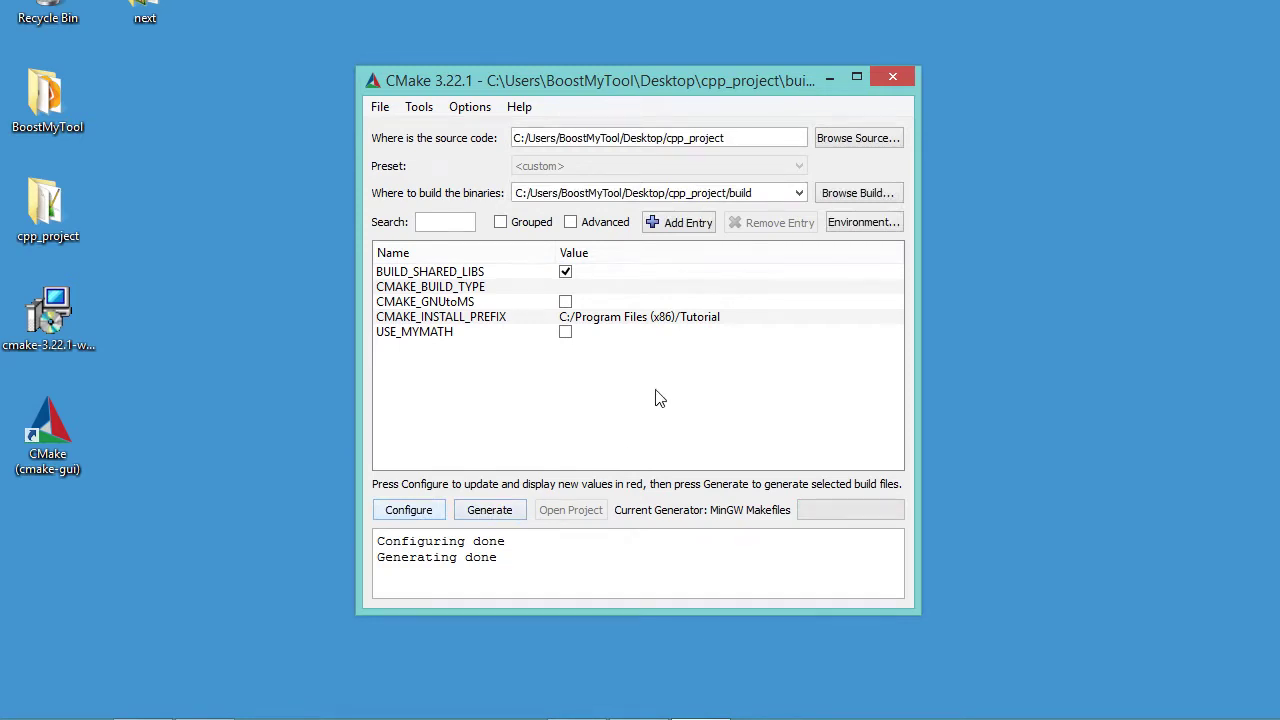
- Find the generated Makefile in cpp_project's build folder and start a command prompt in that folder
double_click(57, 217)
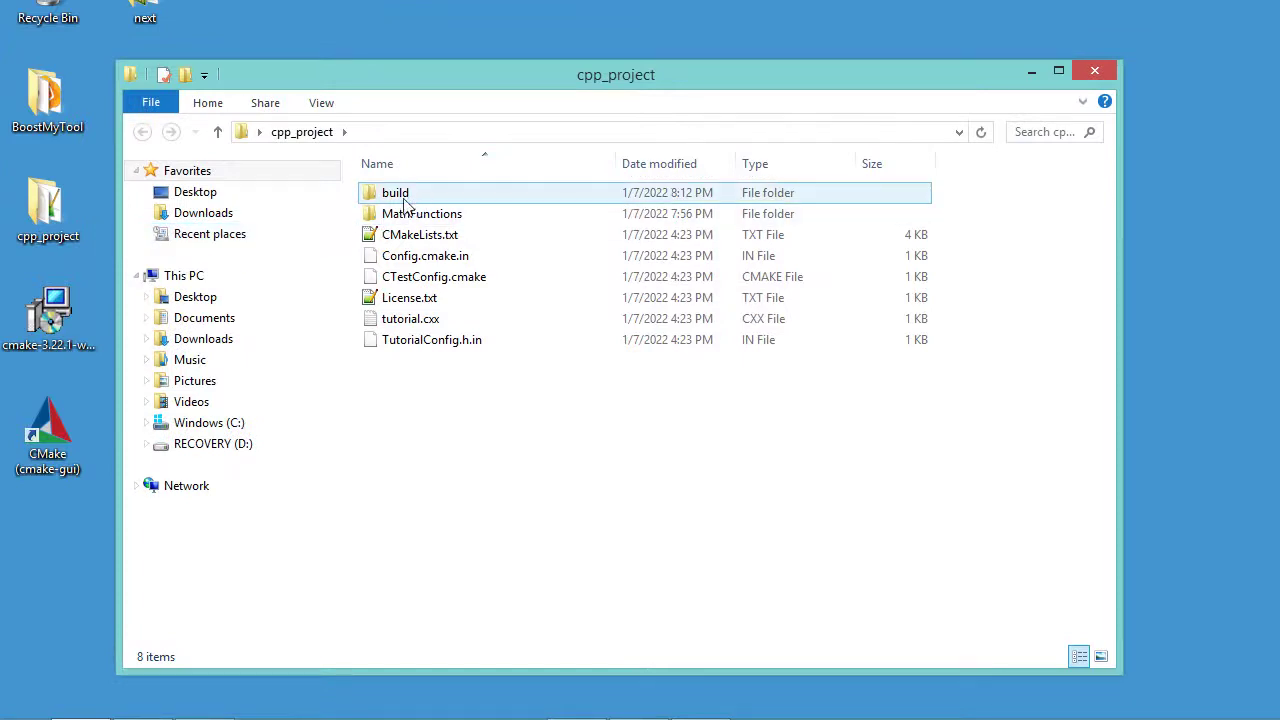
double_click(410, 195)
click(450, 339)
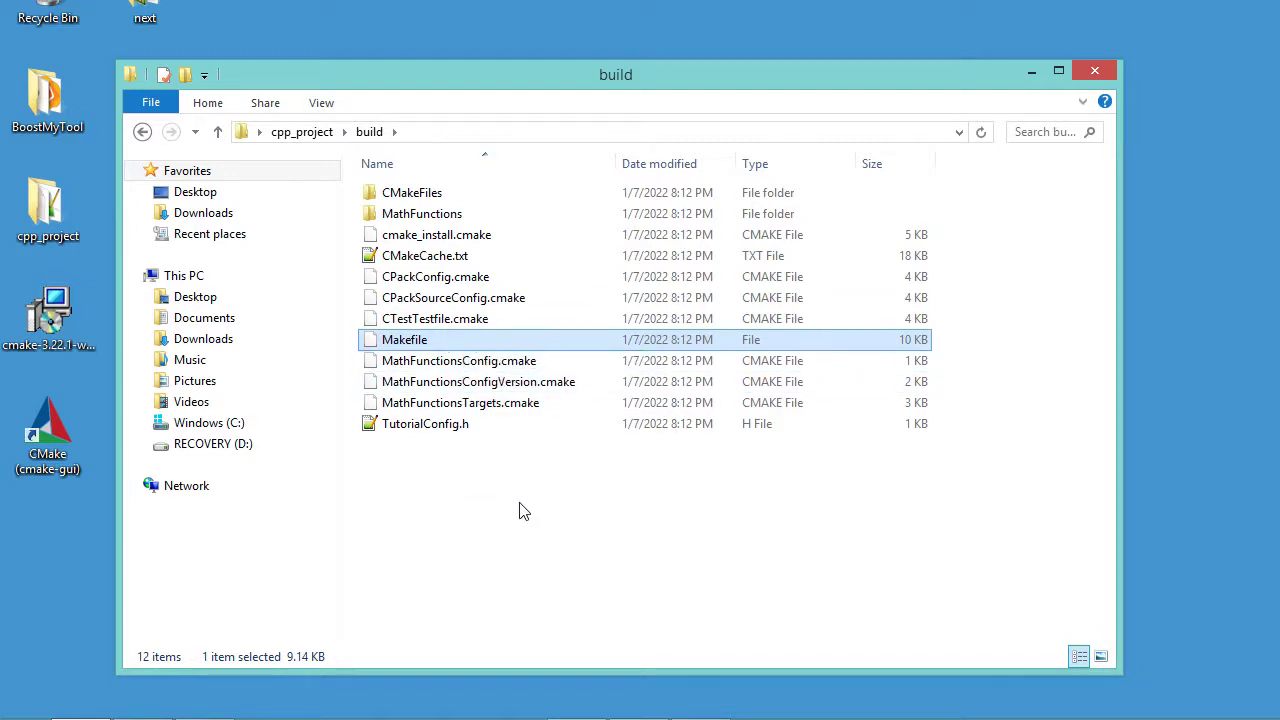
click(566, 132)
text(cmd)
key(Return)
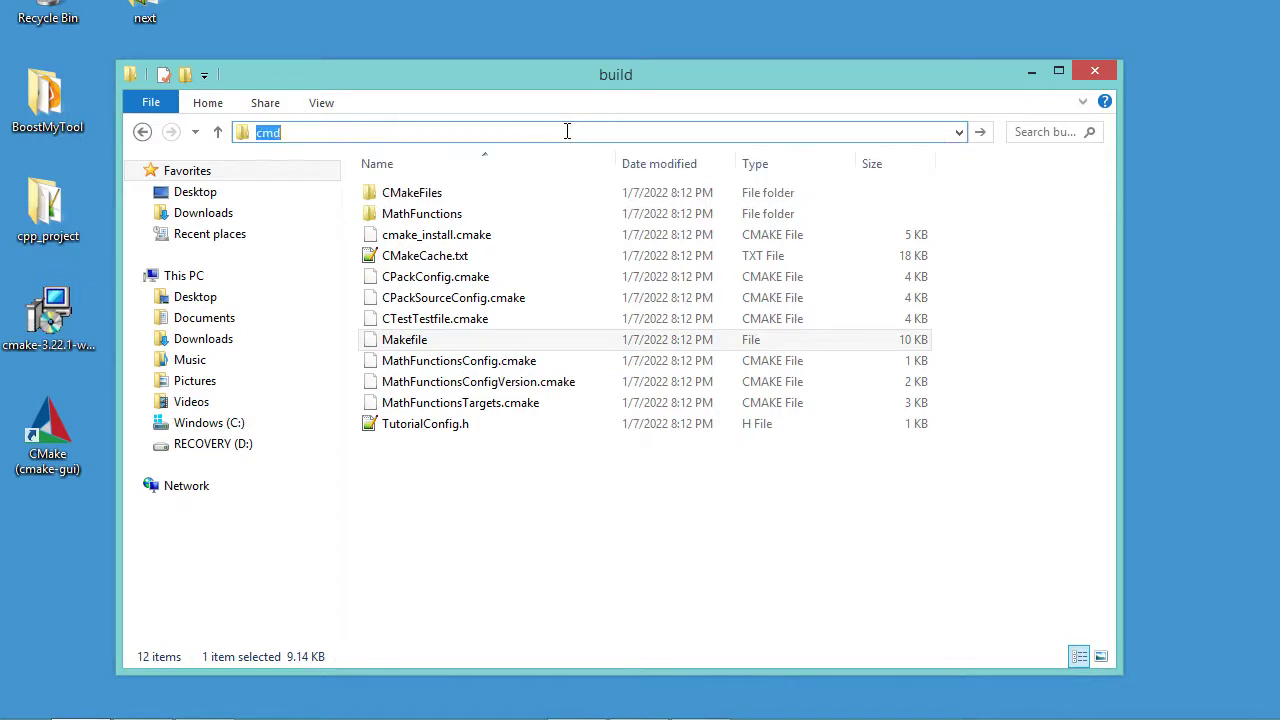
- Build the project with mingw32-make in the command prompt and check the build folder for Tutorial.exe
drag(686, 30, 643, 155)
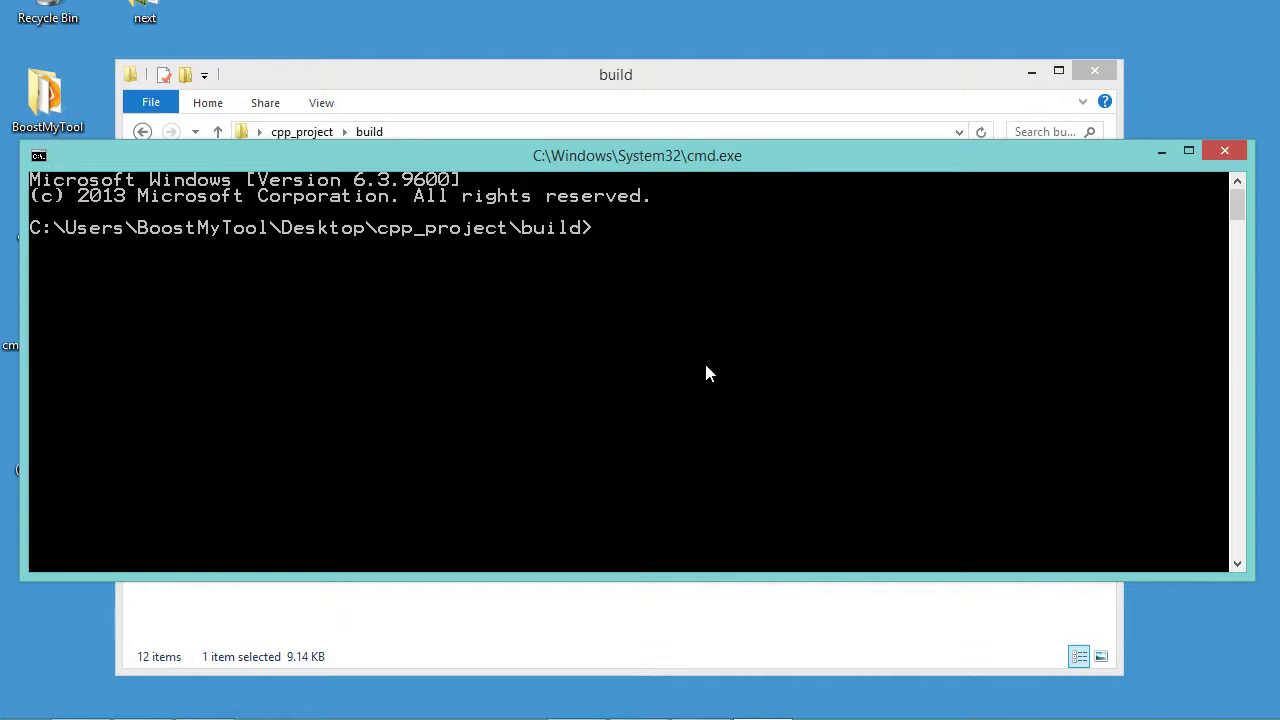
text(mingw32-make)
key(Return)
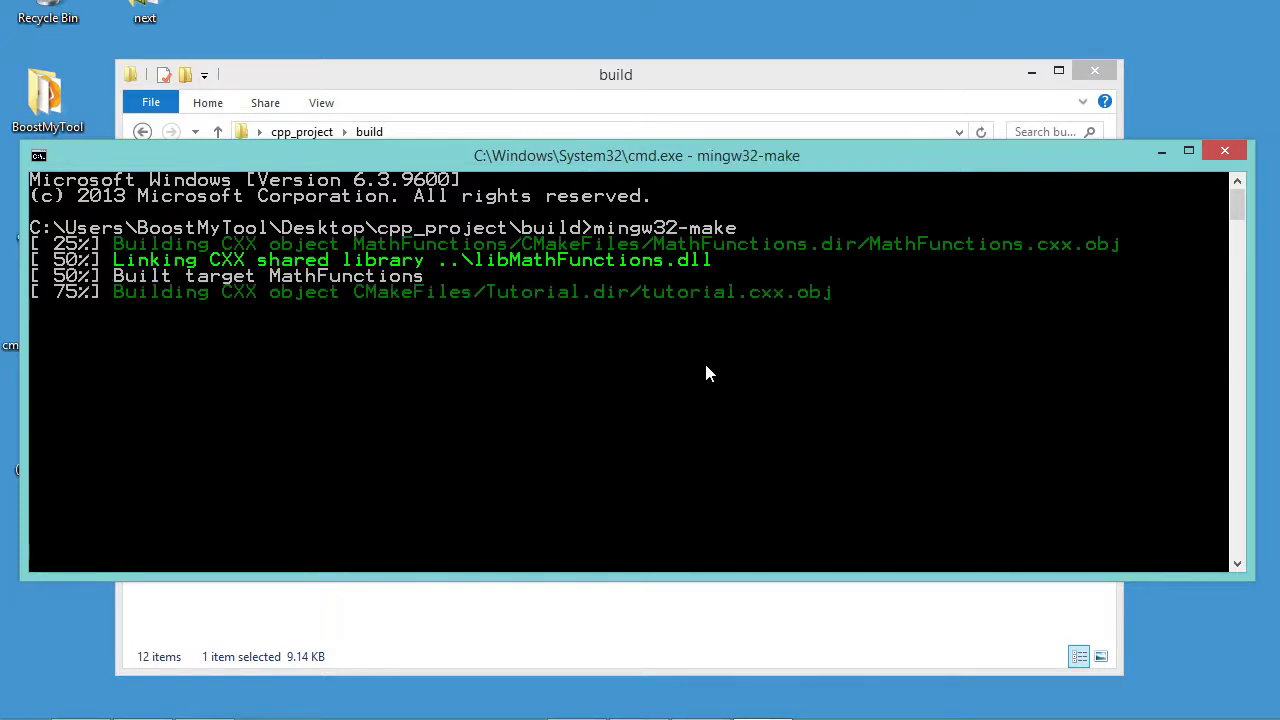
click(826, 86)
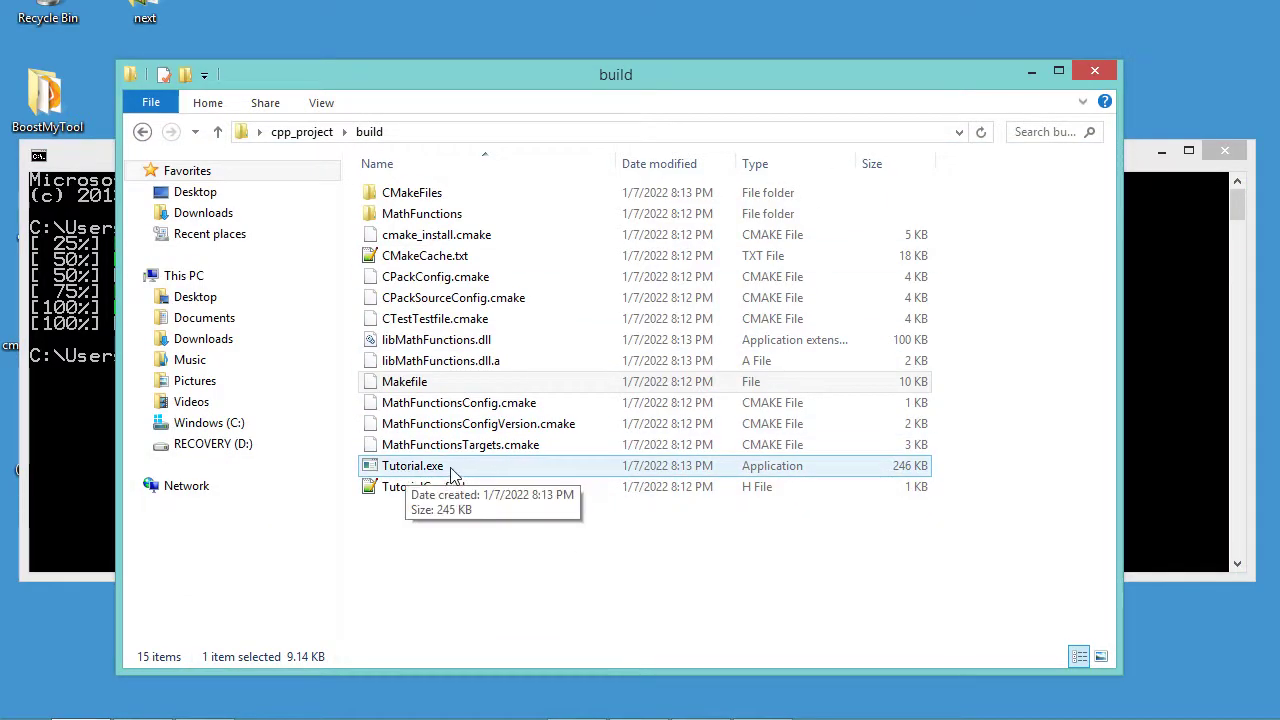
- Run Tutorial.exe from the command prompt with 152 as its argument
click(1205, 333)
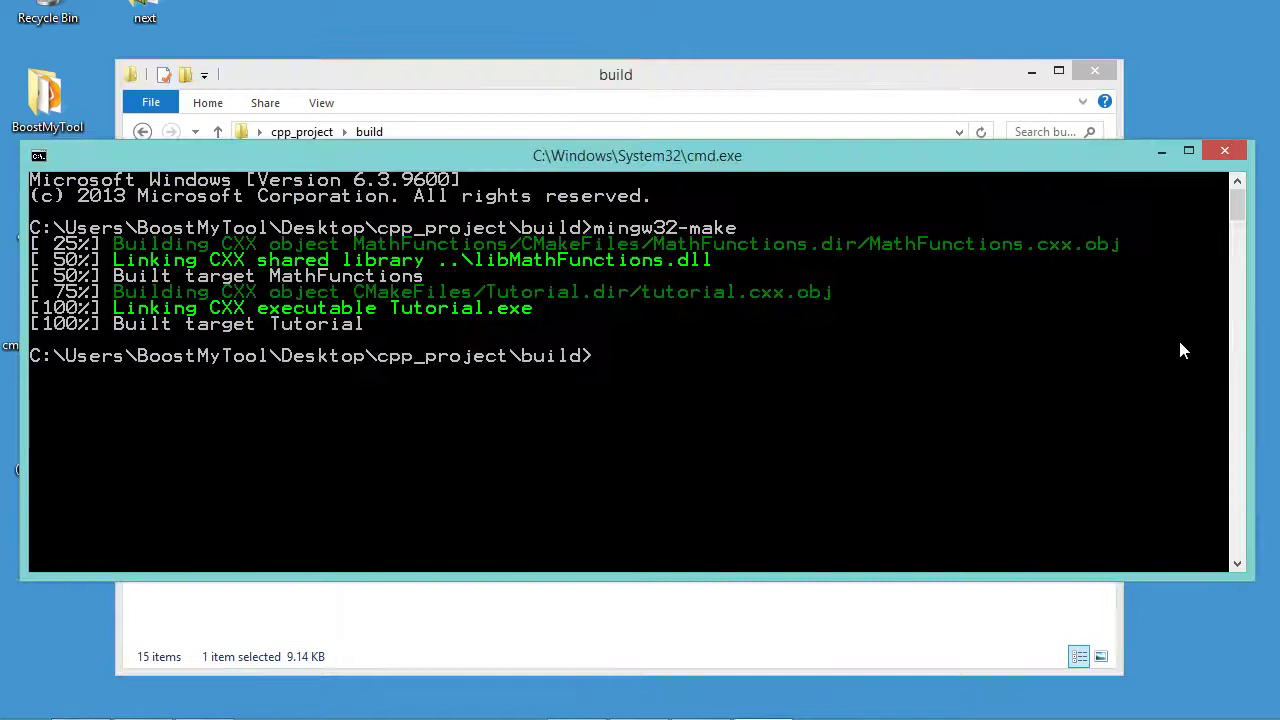
text(Tutorial.exe 152)
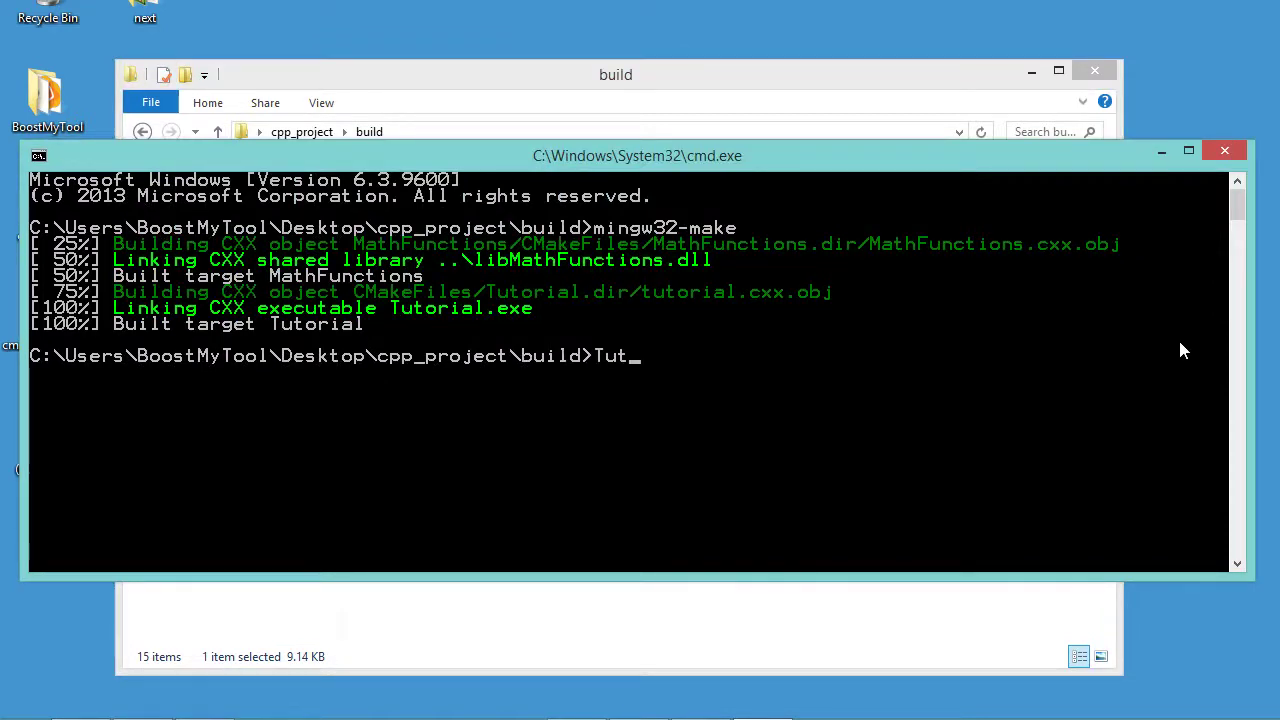
key(Tab)
text(152)
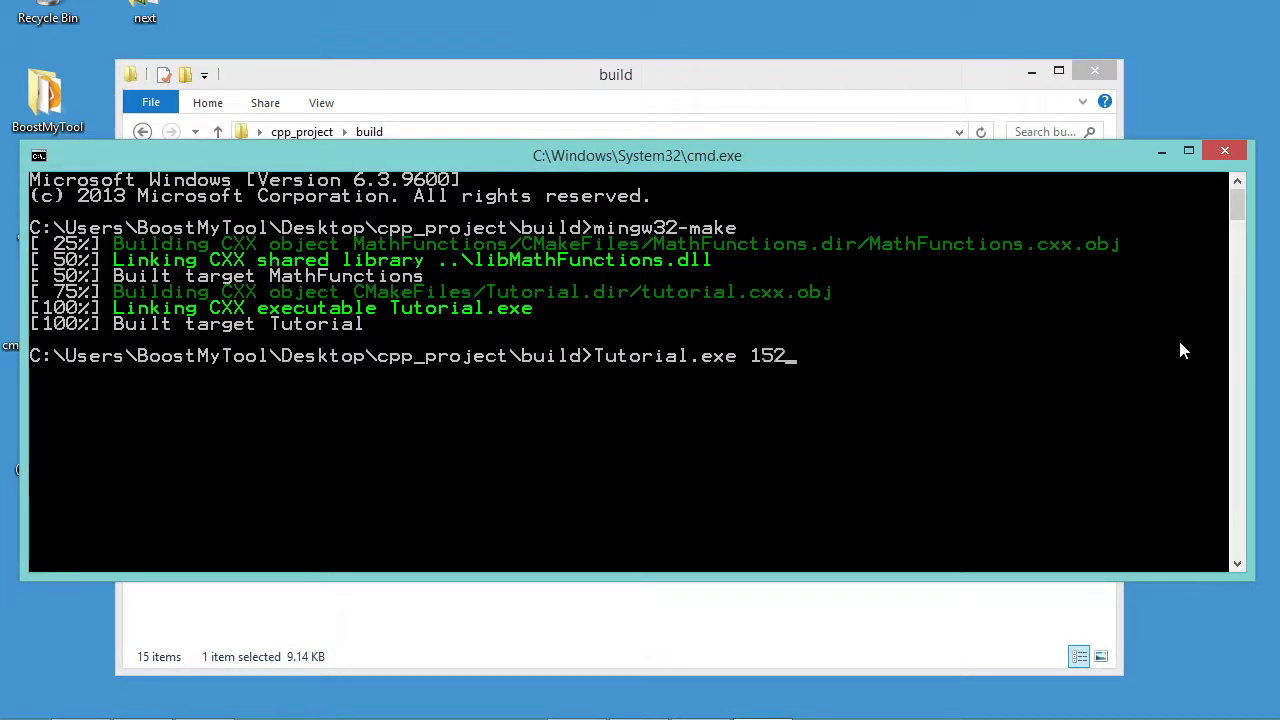
key(Return)
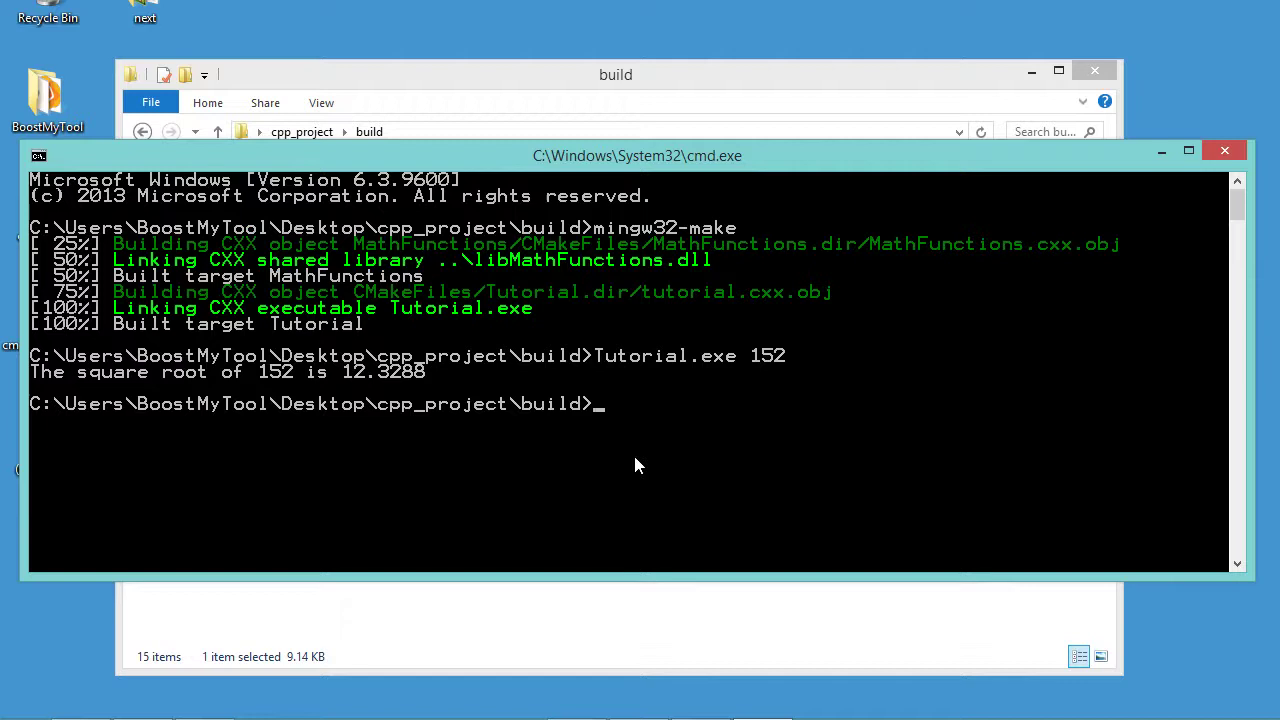
- Exit the command prompt and close the build folder window and the CMake window
text(exit)
key(Return)
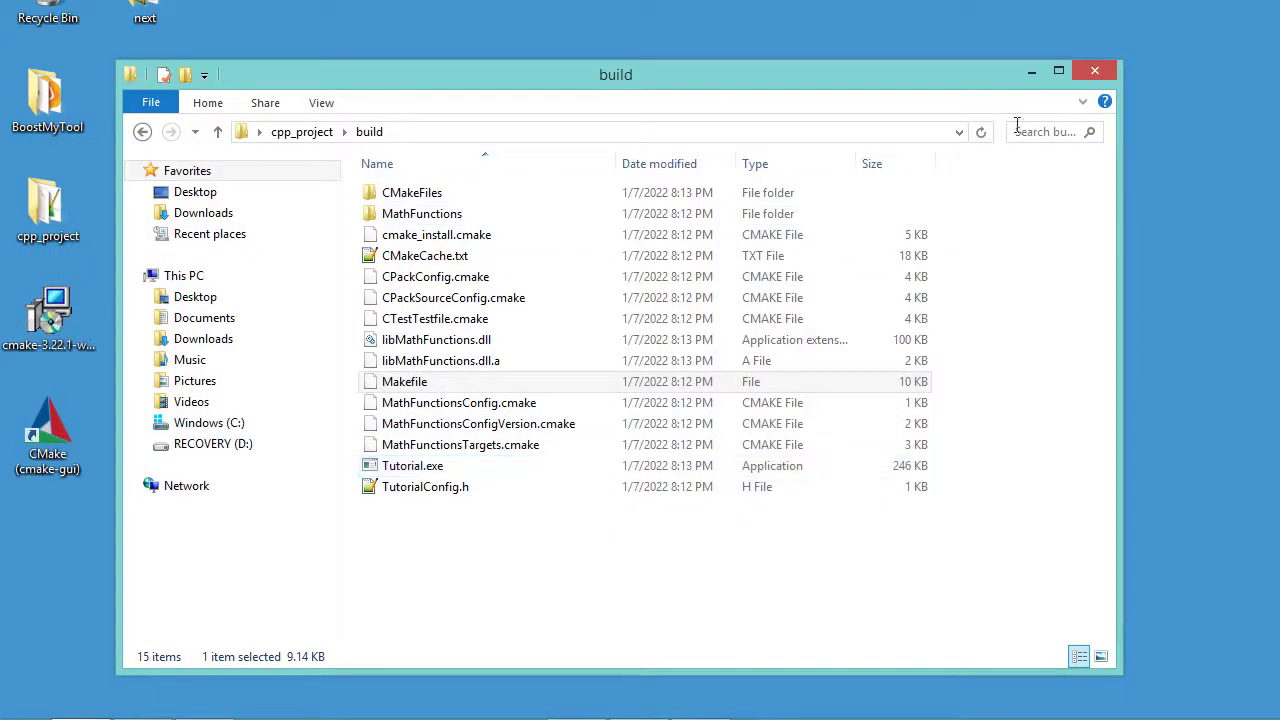
click(1100, 71)
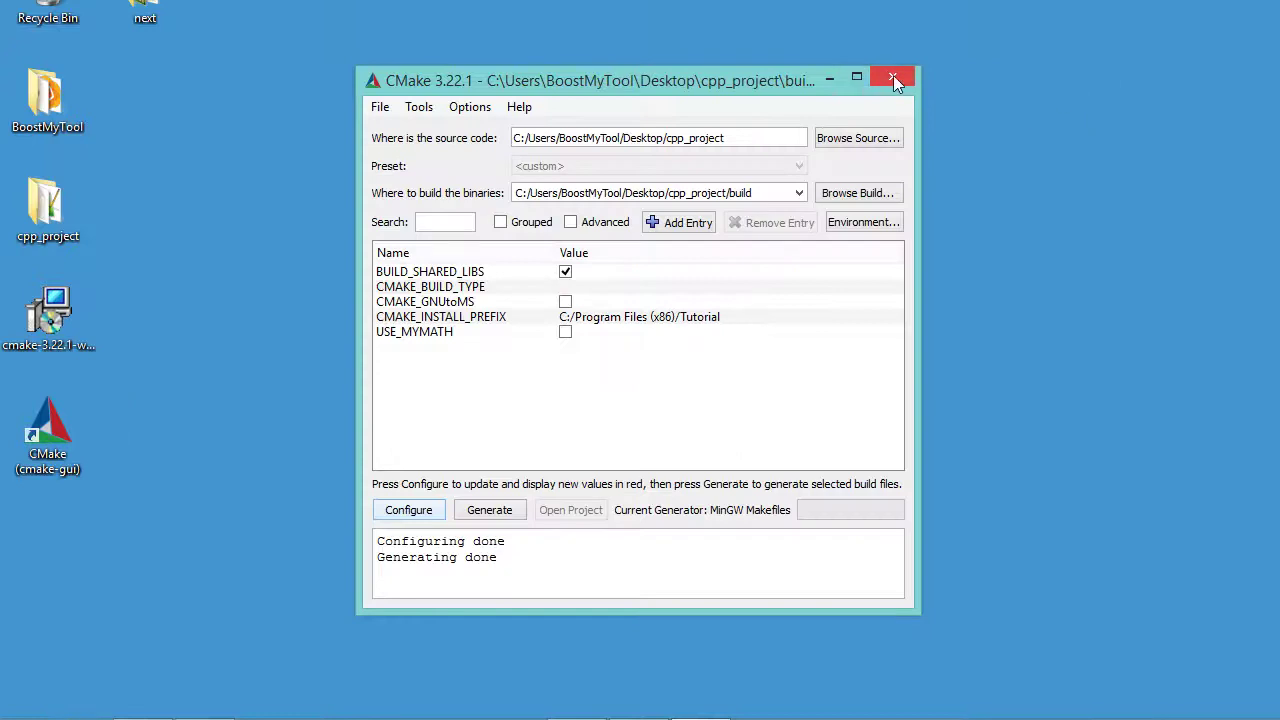
click(893, 77)
- Create a folder named build2 inside the desktop's cpp_project folder and open it
double_click(43, 220)
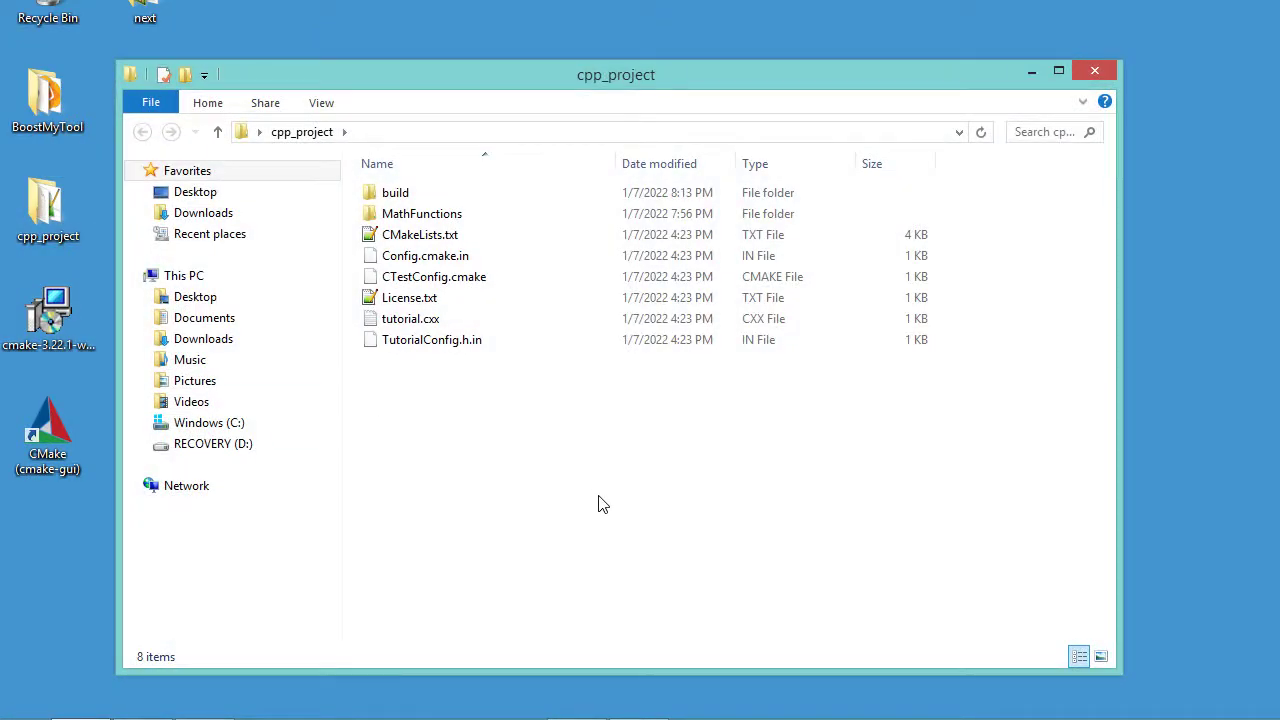
right_click(537, 451)
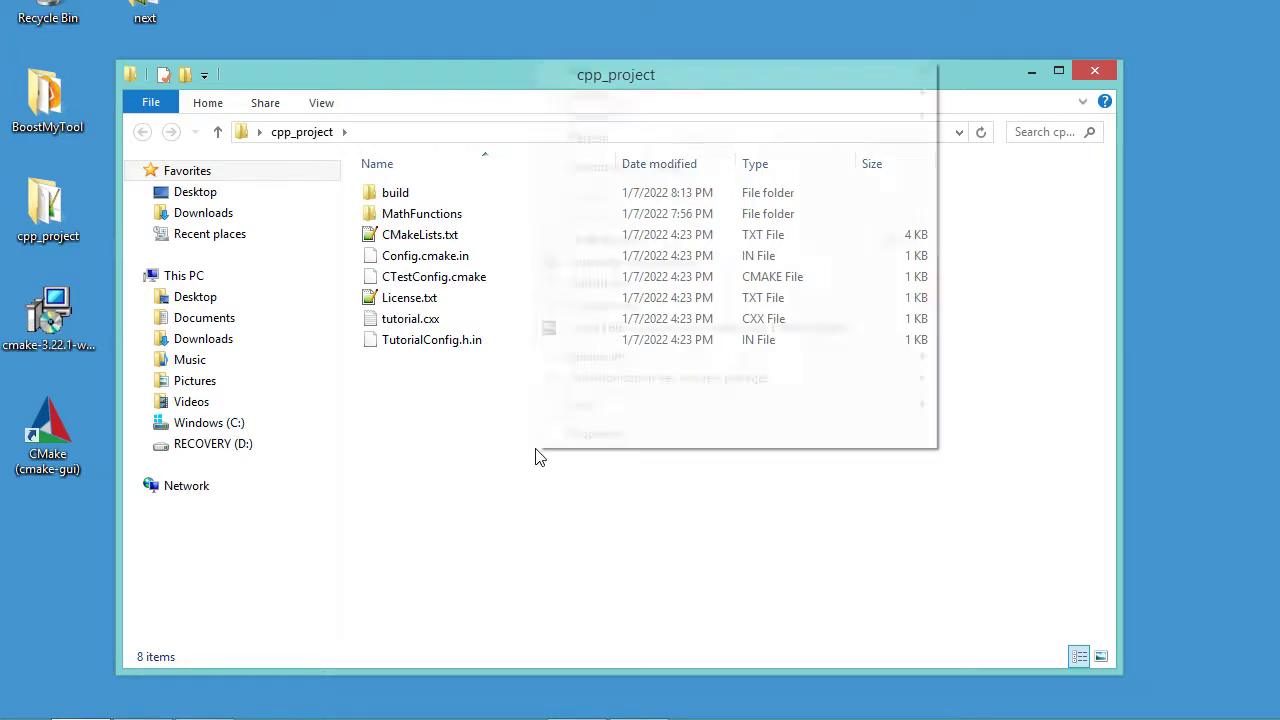
mouse_move(767, 411)
click(982, 405)
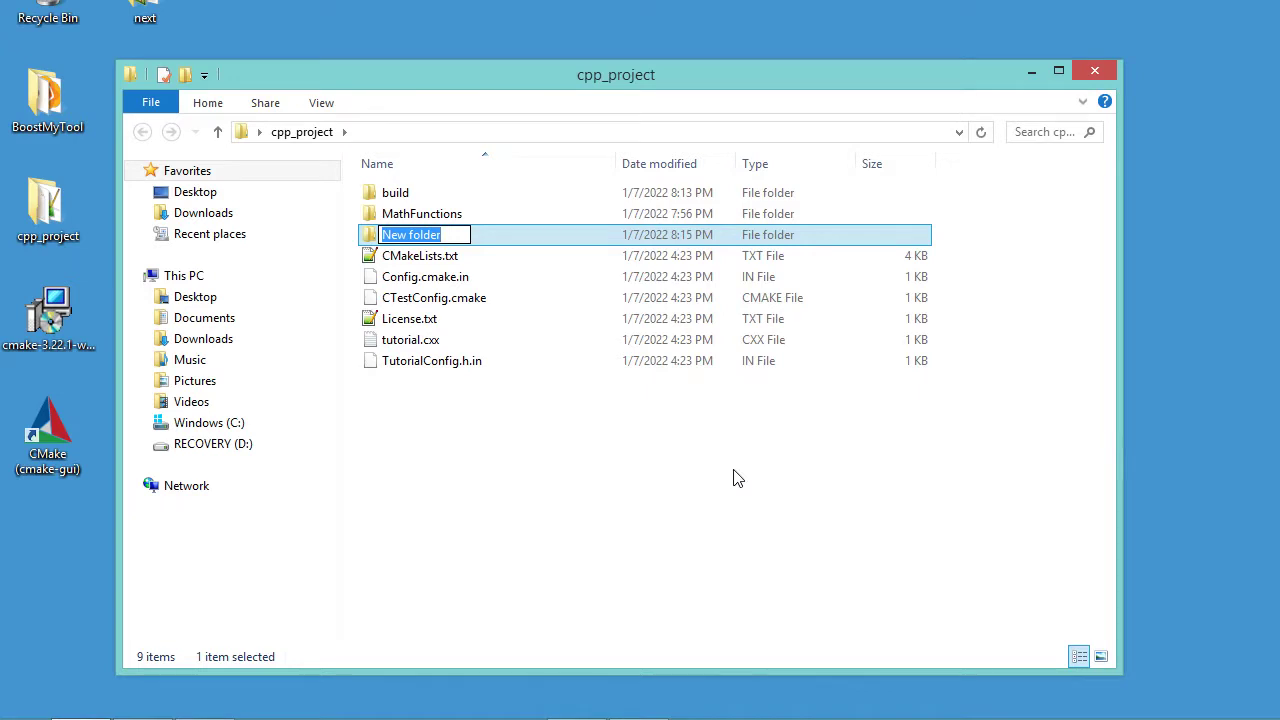
text(bui)
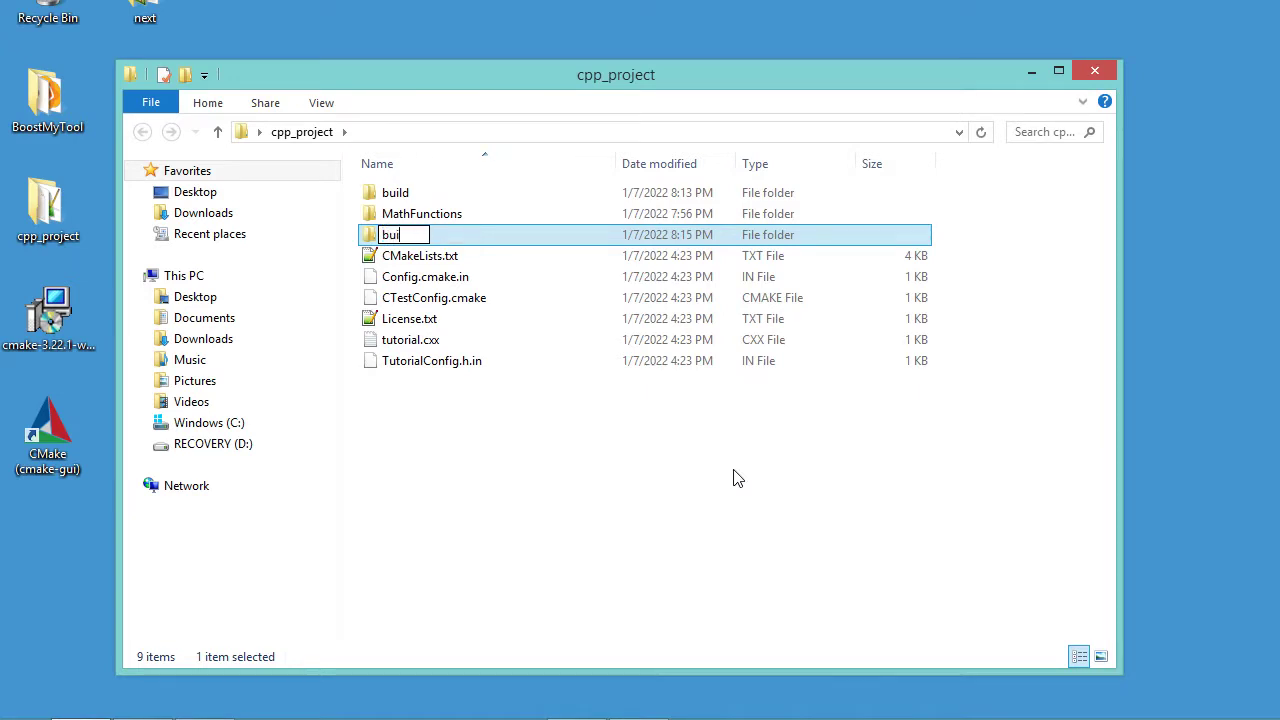
text(ld2)
key(Return)
key(Return)
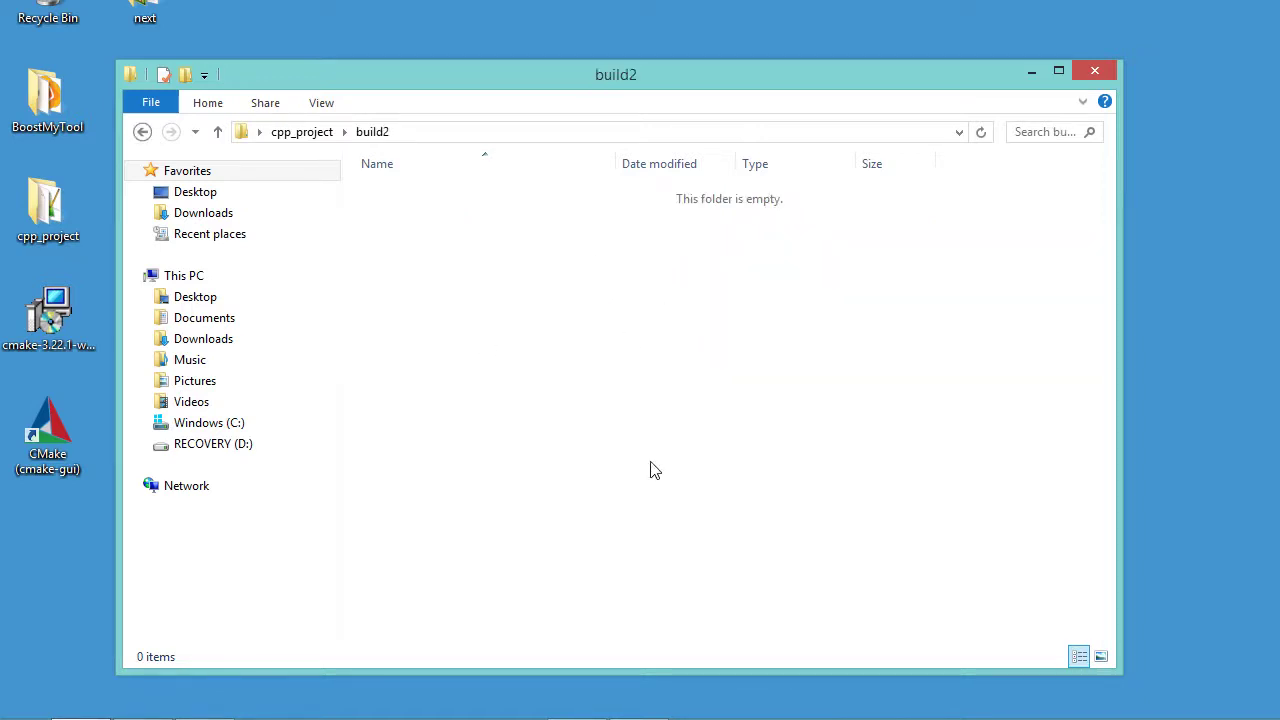
- Start a command prompt in the build2 folder
click(685, 131)
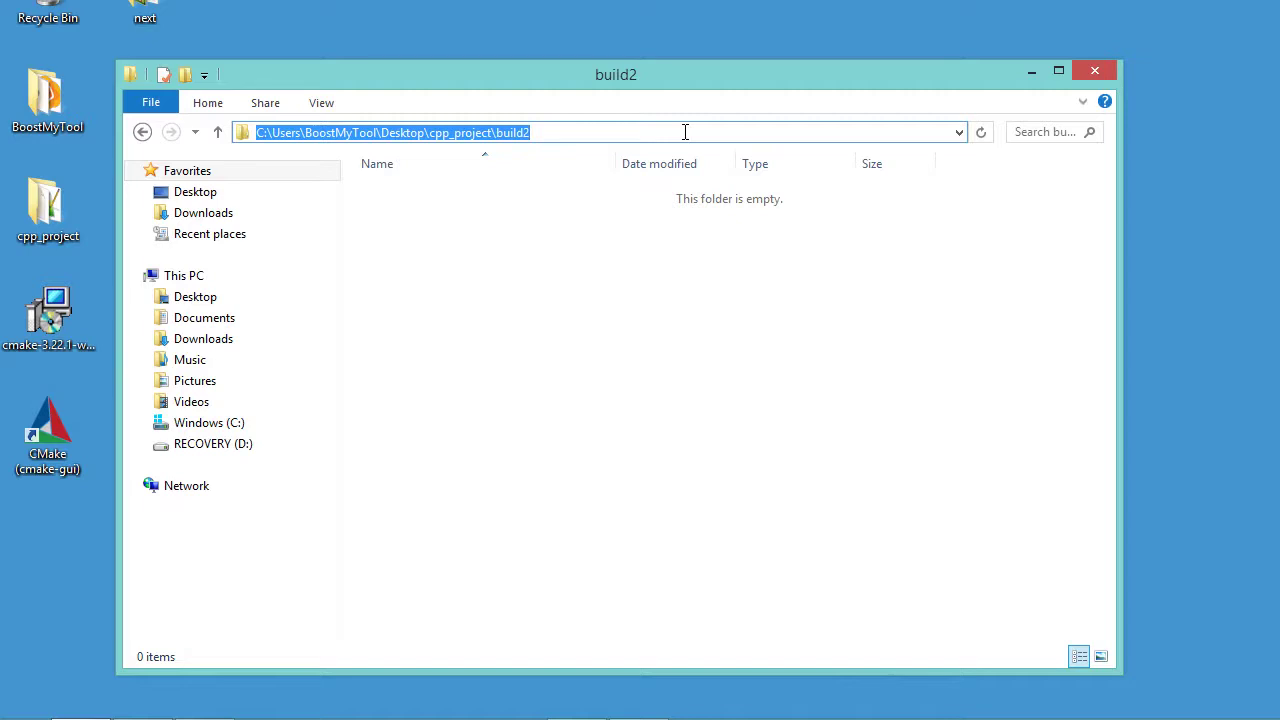
text(cmd)
key(Return)
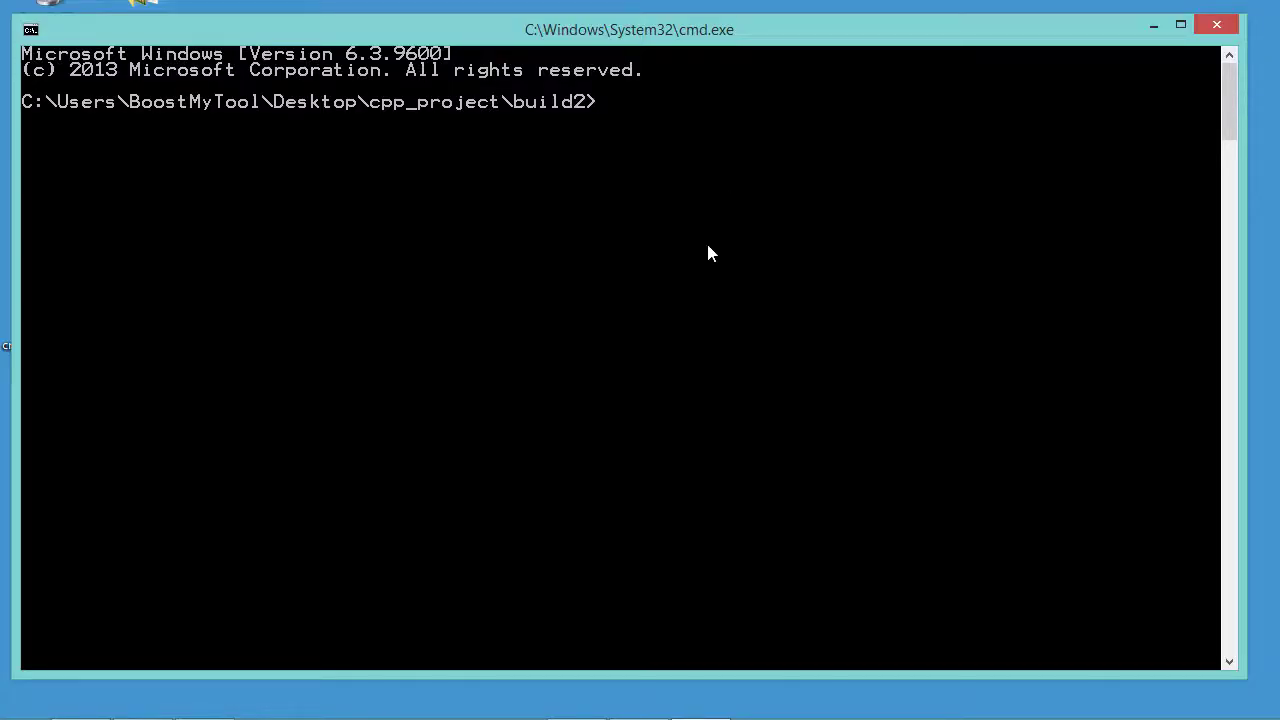
- Display the help with cmake --help and copy the generator name MinGW Makefiles from its output
text(cmake --help)
key(Return)
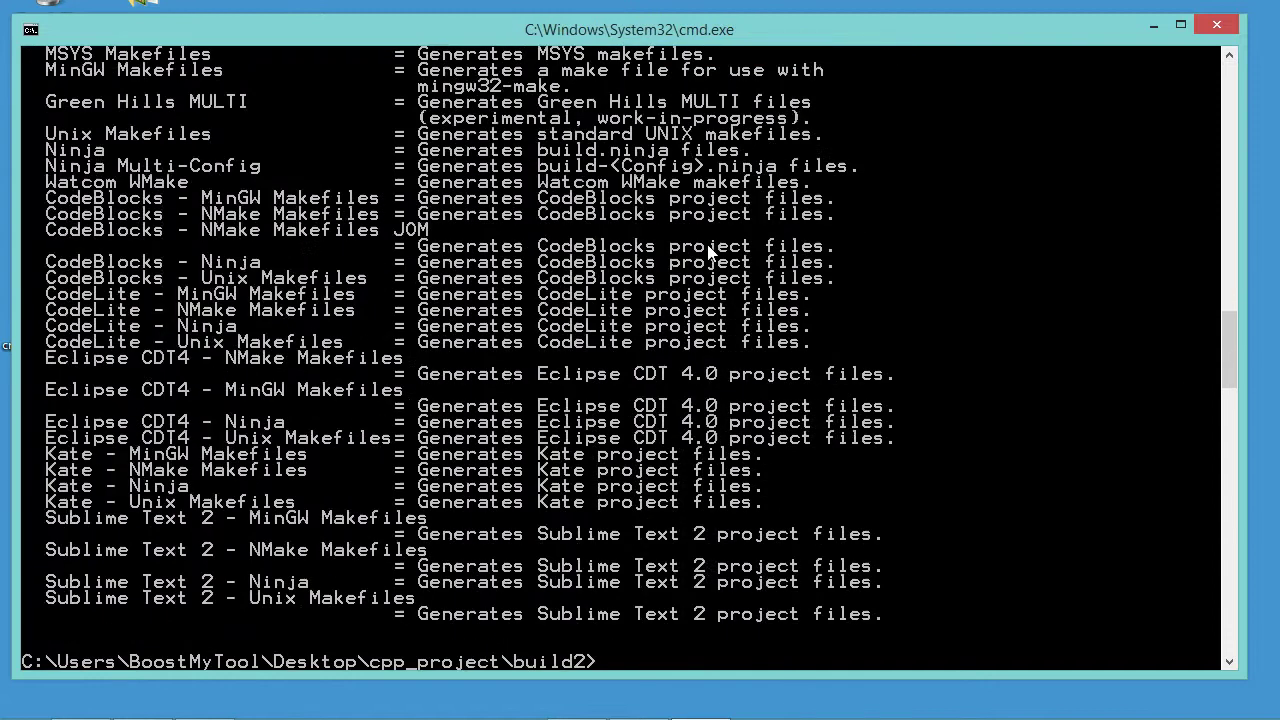
scroll(224, 310, up, 4)
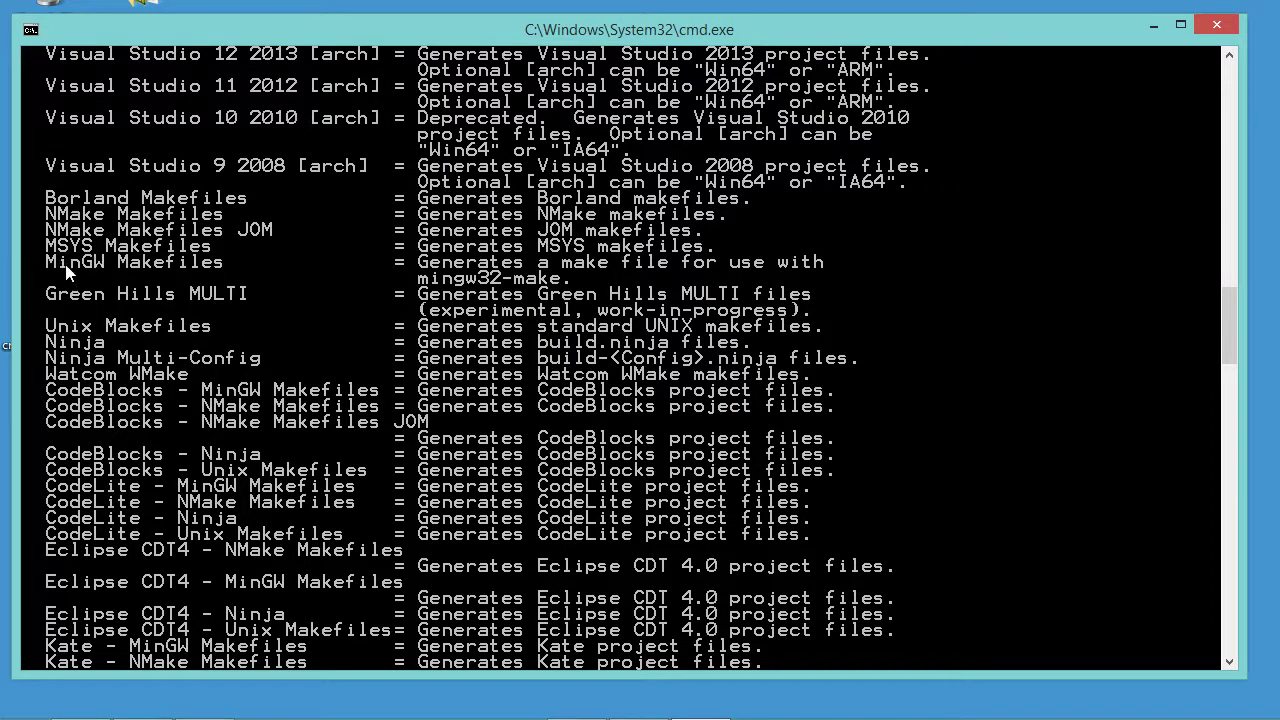
right_click(130, 268)
click(163, 288)
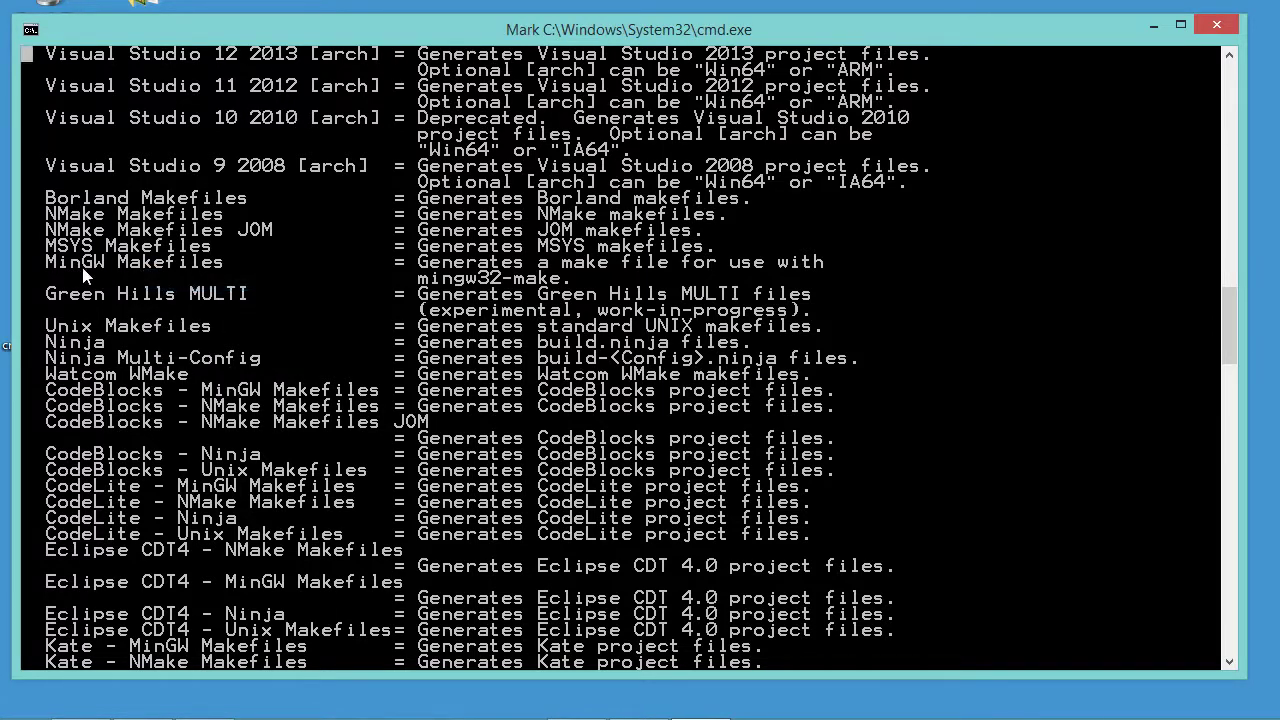
drag(48, 262, 220, 273)
key(ctrl+c)
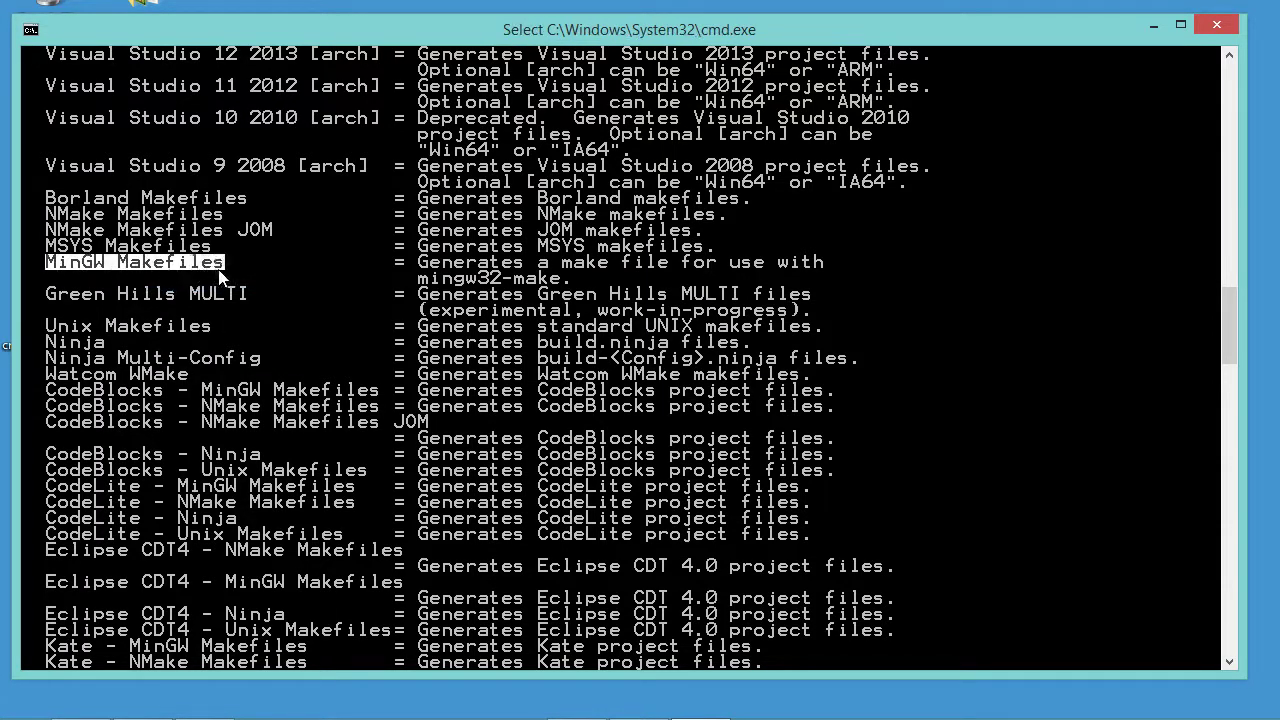
key(Return)
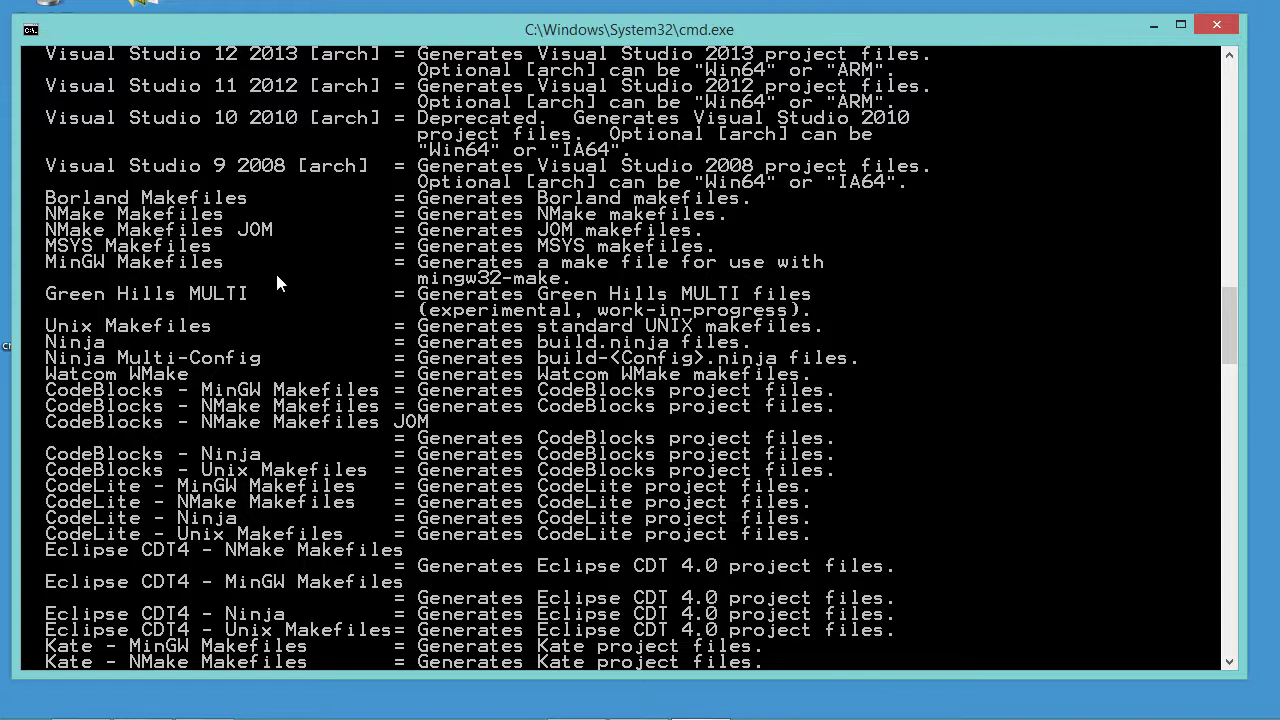
- Enter the command cmake -G "MinGW Makefiles" -DUSE_MYMATH=OFF .. at the build2 prompt, pasting in the copied generator name
scroll(440, 297, down, 8)
key(Return)
key(Return)
key(Return)
key(Return)
key(Return)
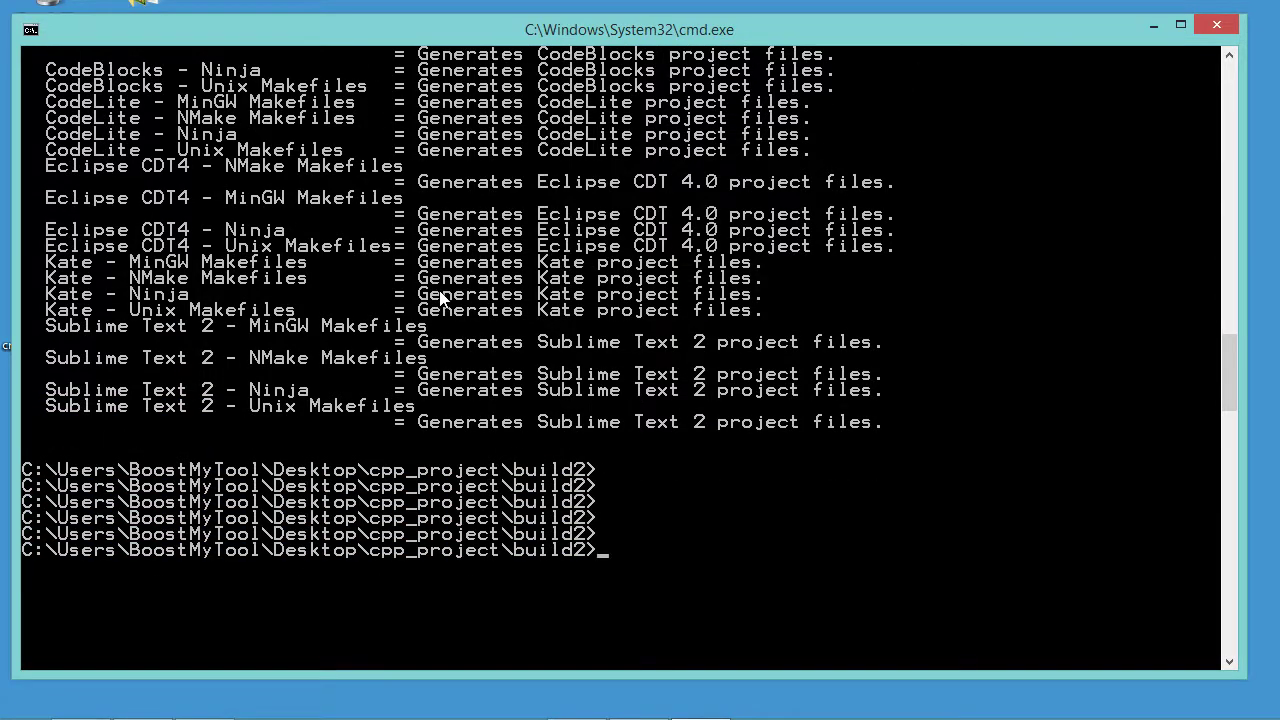
text(cmake -G ")
right_click(848, 570)
click(895, 627)
text(" -D)
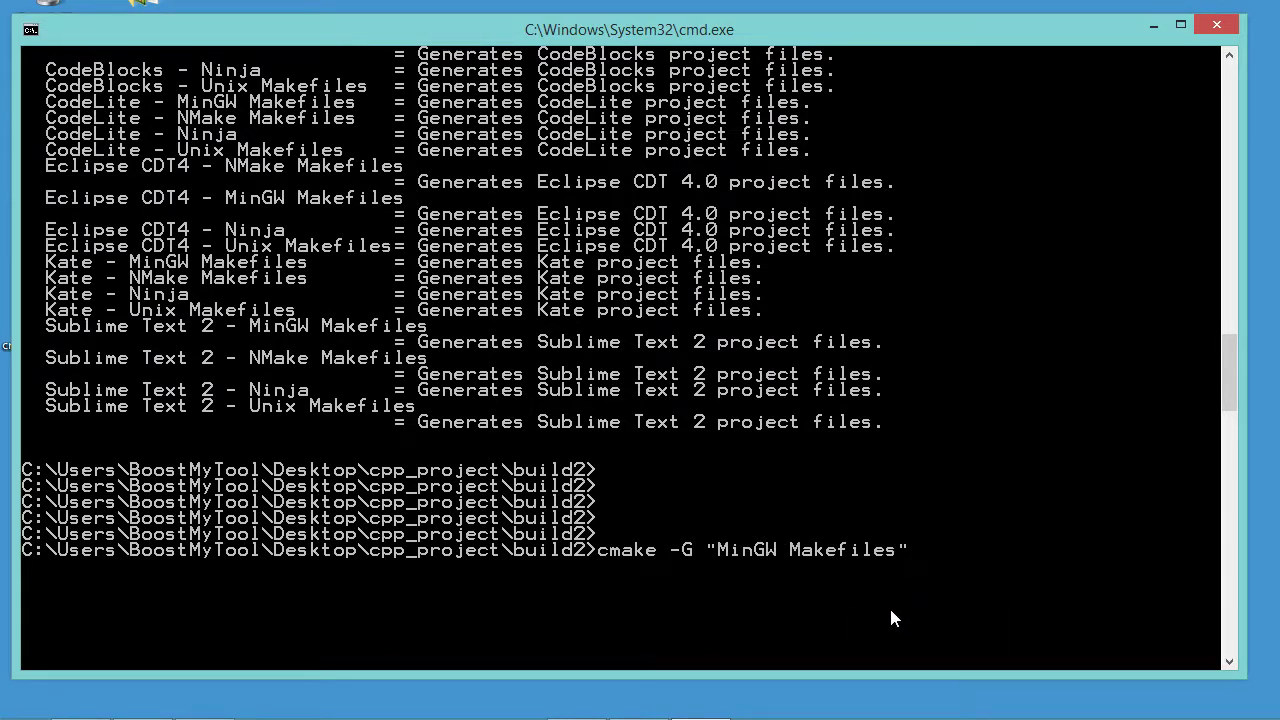
text(USE_MYMATH=OFF ..)
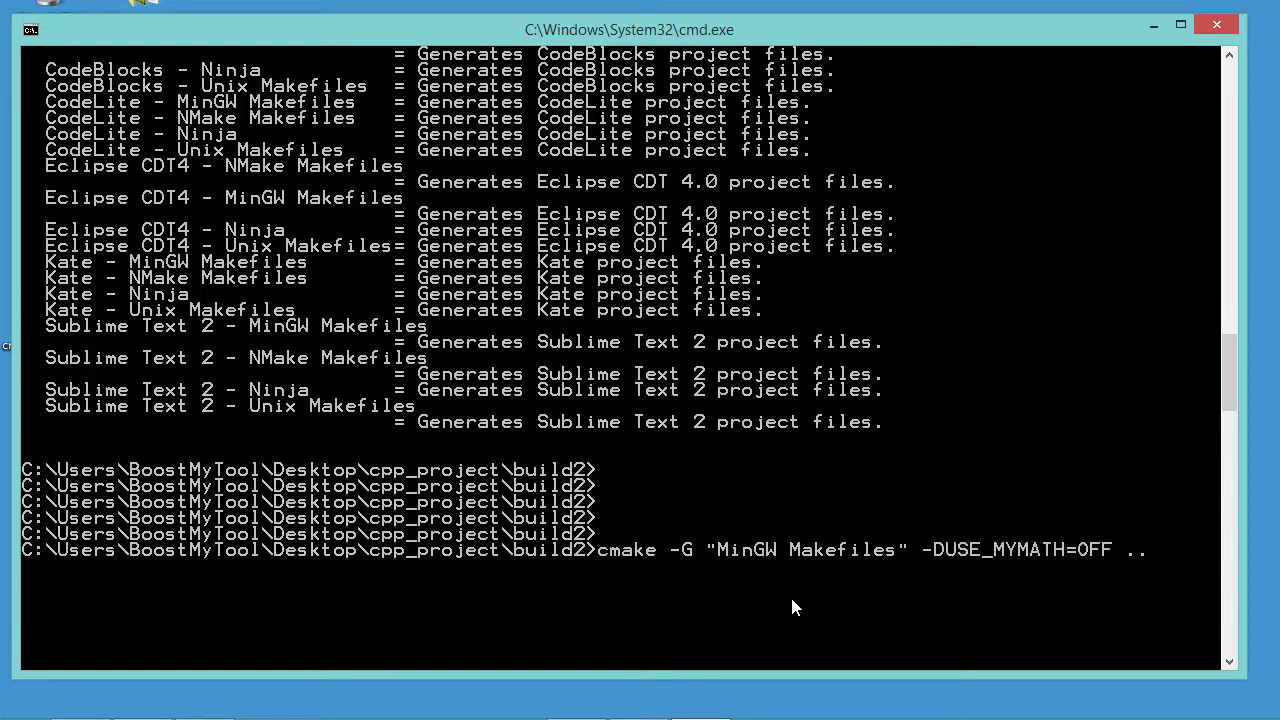